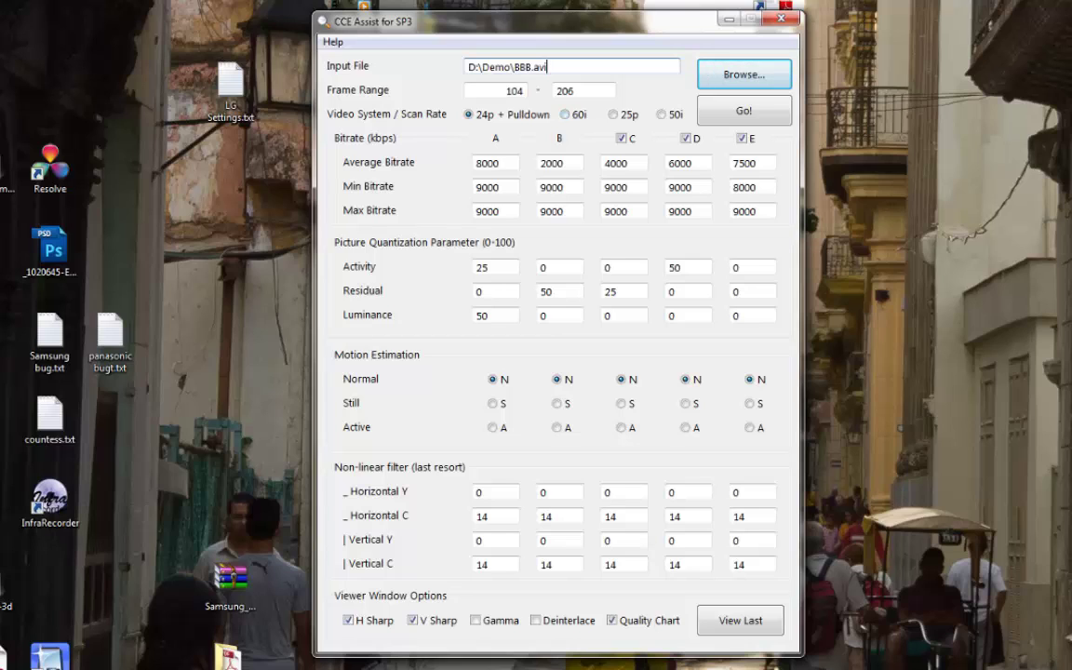
- Switch to Cinema Craft Encoder, open its Picture settings and view the list of available presets
click(784, 17)
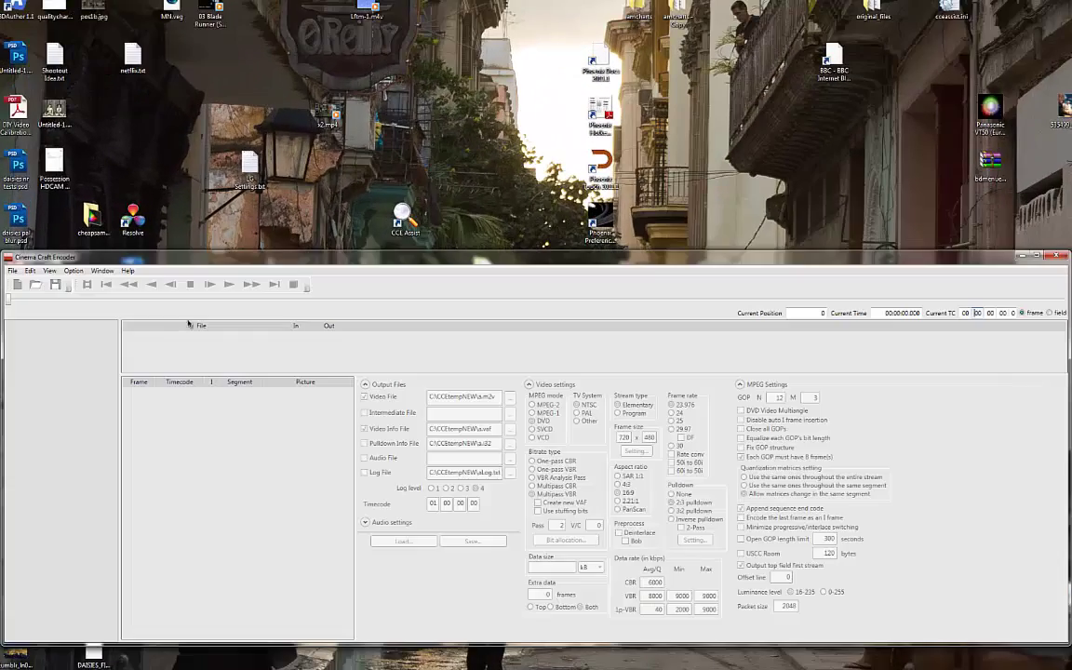
click(96, 271)
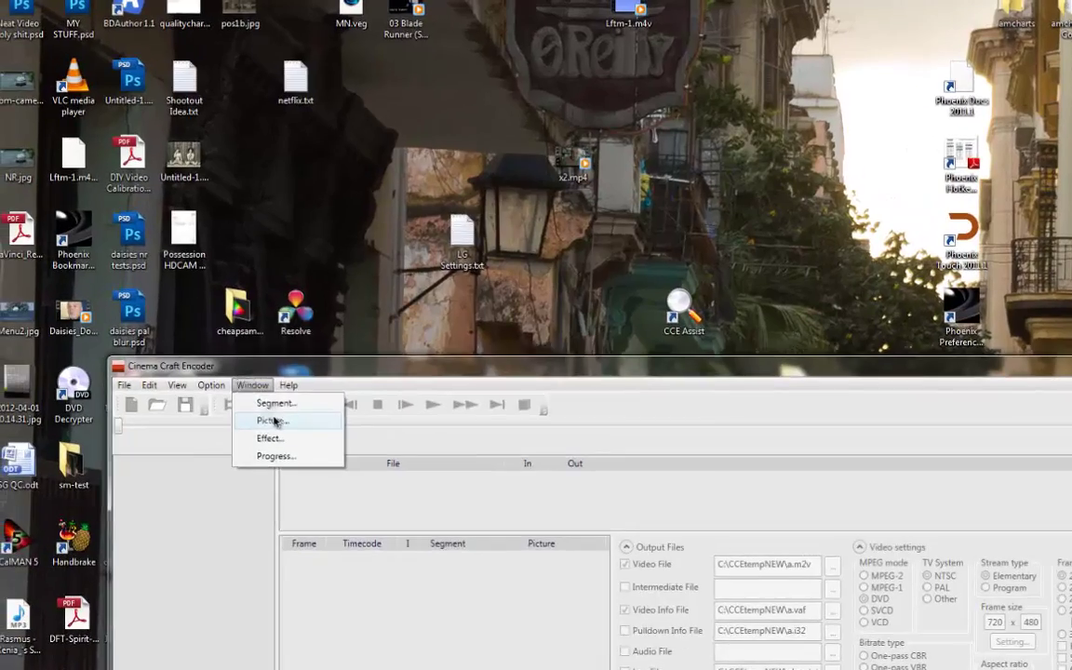
click(195, 357)
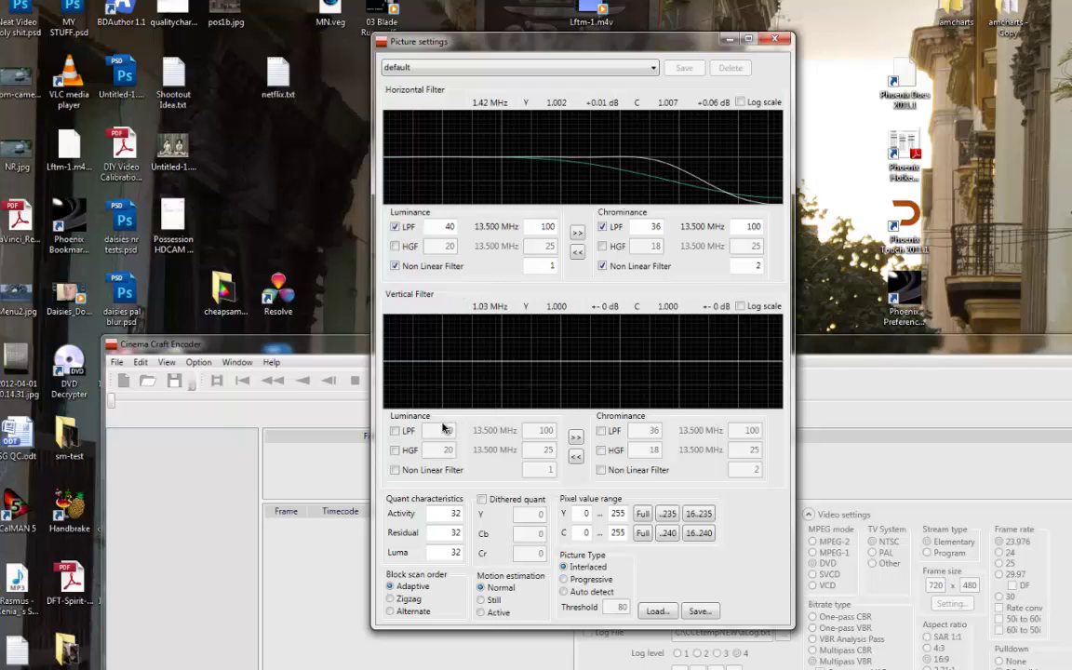
click(387, 67)
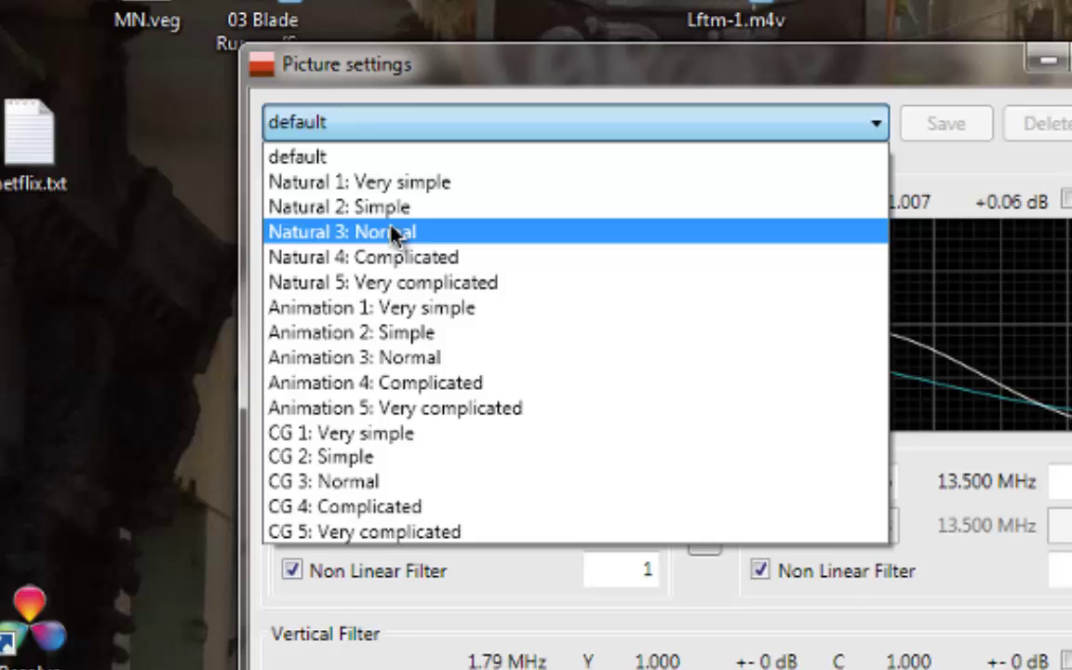
key(Escape)
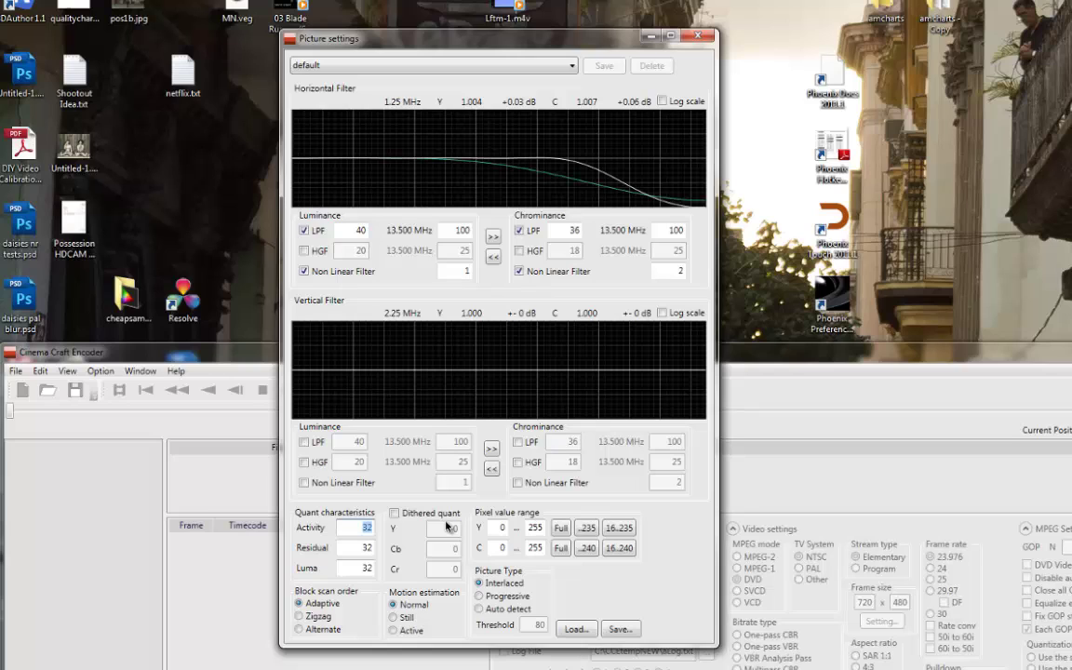
- Turn off the horizontal filter's luminance LPF, luminance Non Linear Filter and chrominance LPF in the Picture settings
click(310, 231)
click(304, 271)
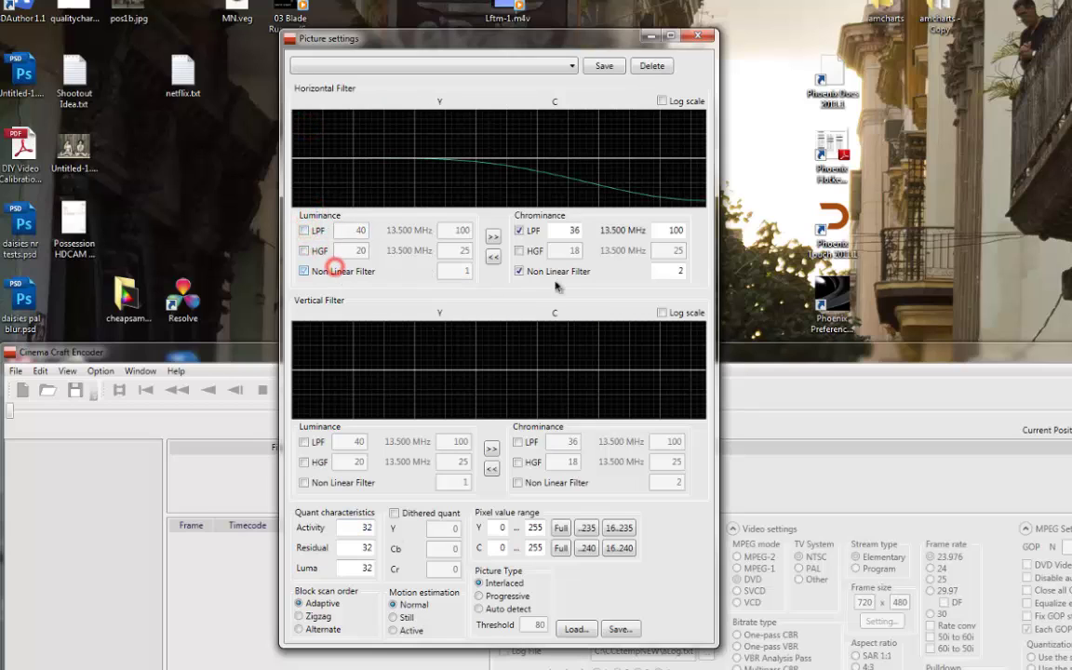
click(519, 231)
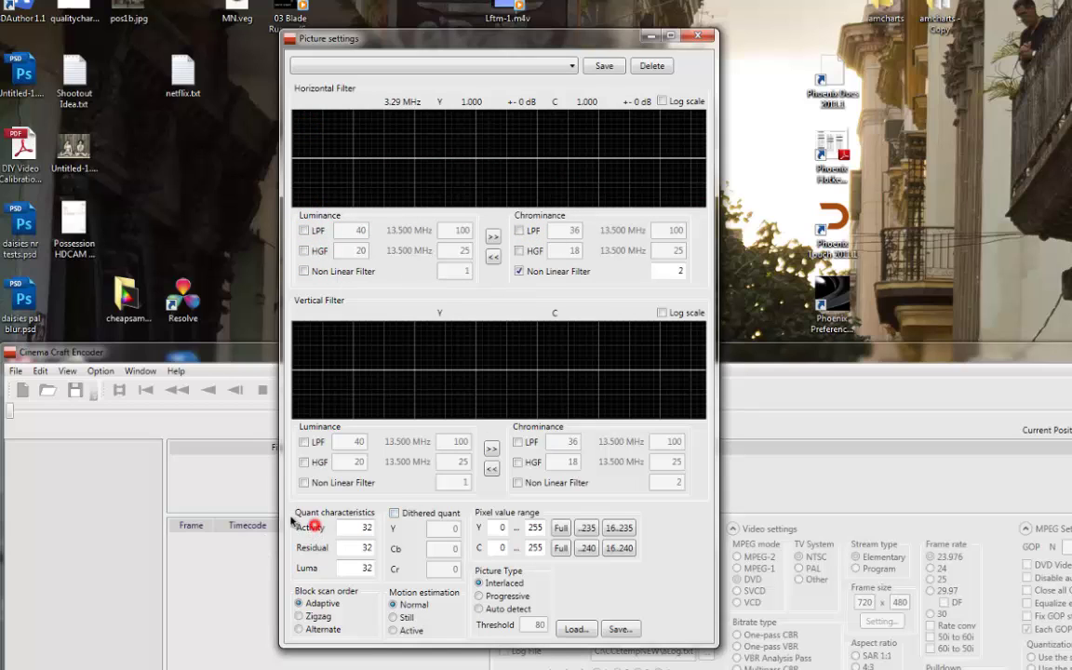
- Set the quant characteristics to Activity 50, Residual 20 and Luma 50
double_click(346, 528)
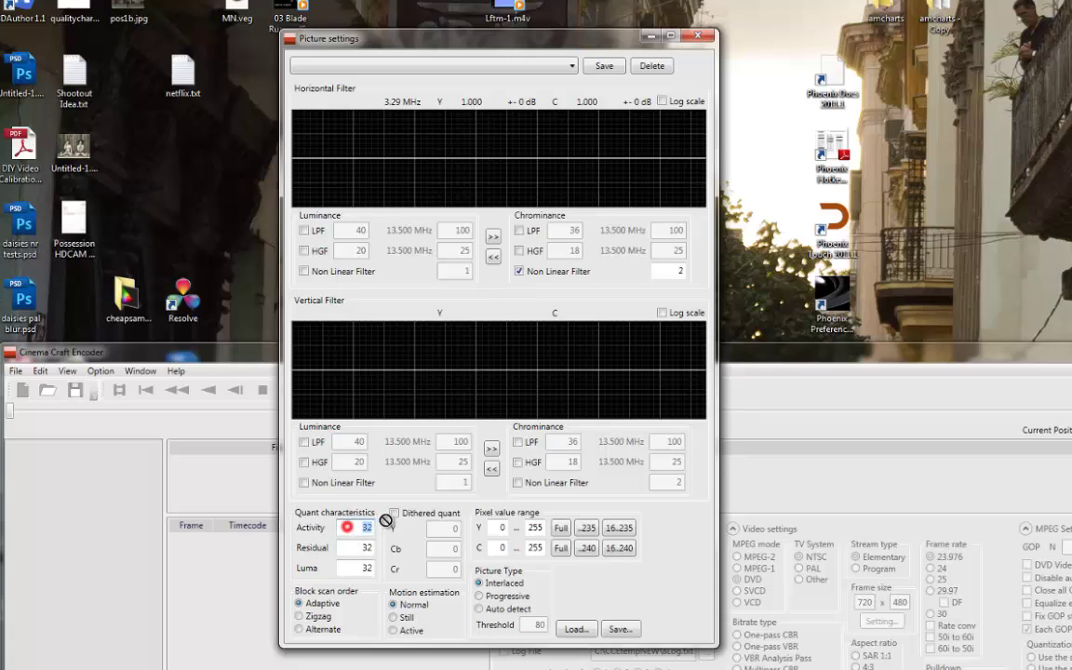
click(360, 546)
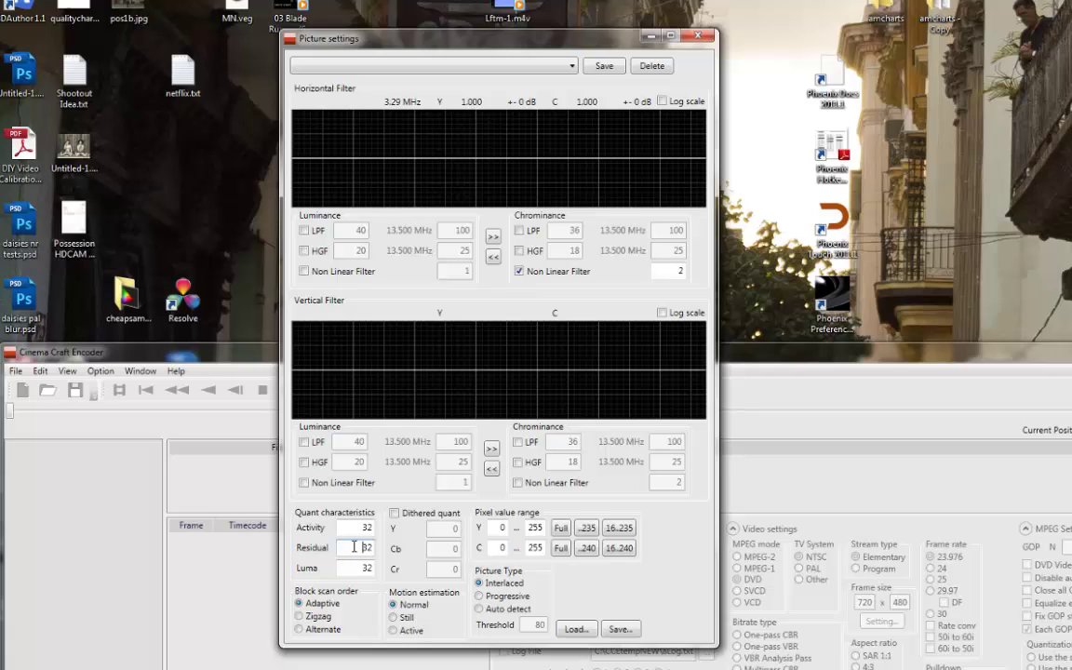
click(354, 546)
double_click(355, 527)
text(50)
double_click(357, 547)
text(20)
double_click(361, 567)
text(50)
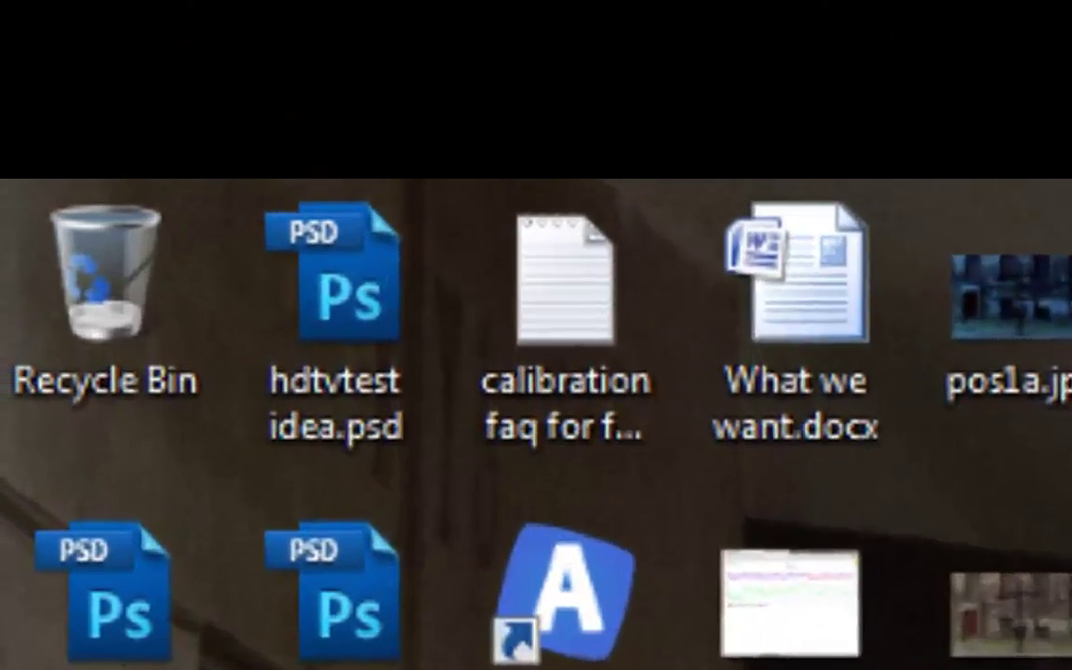
- Save the picture settings as a preset named SETTINGS A and close the dialog
click(604, 66)
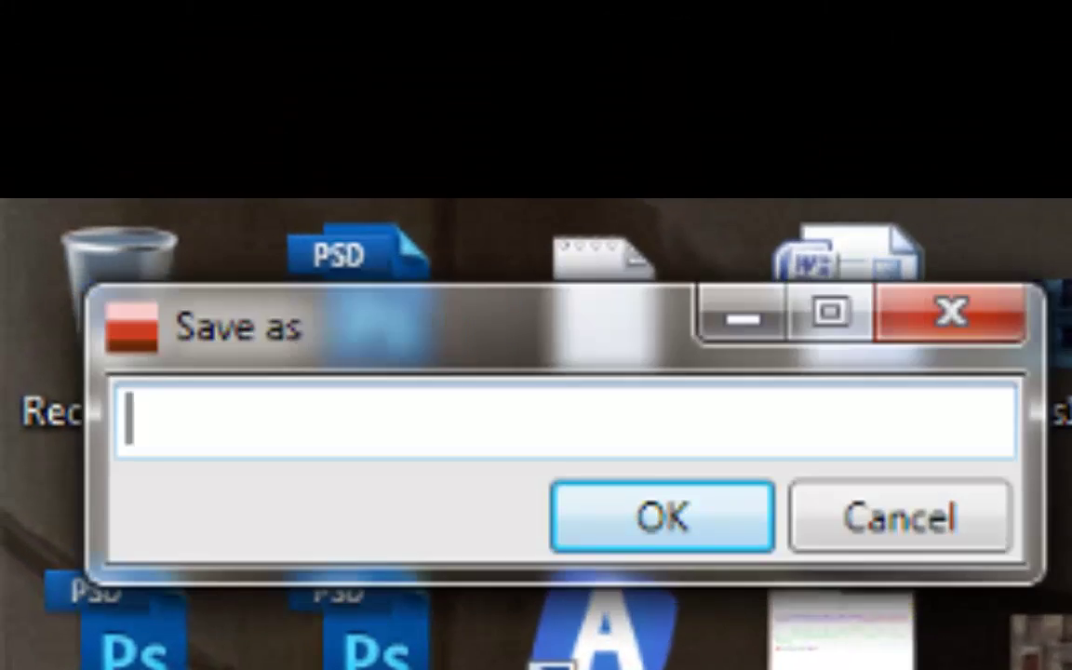
text(SETTINGS)
key(Return)
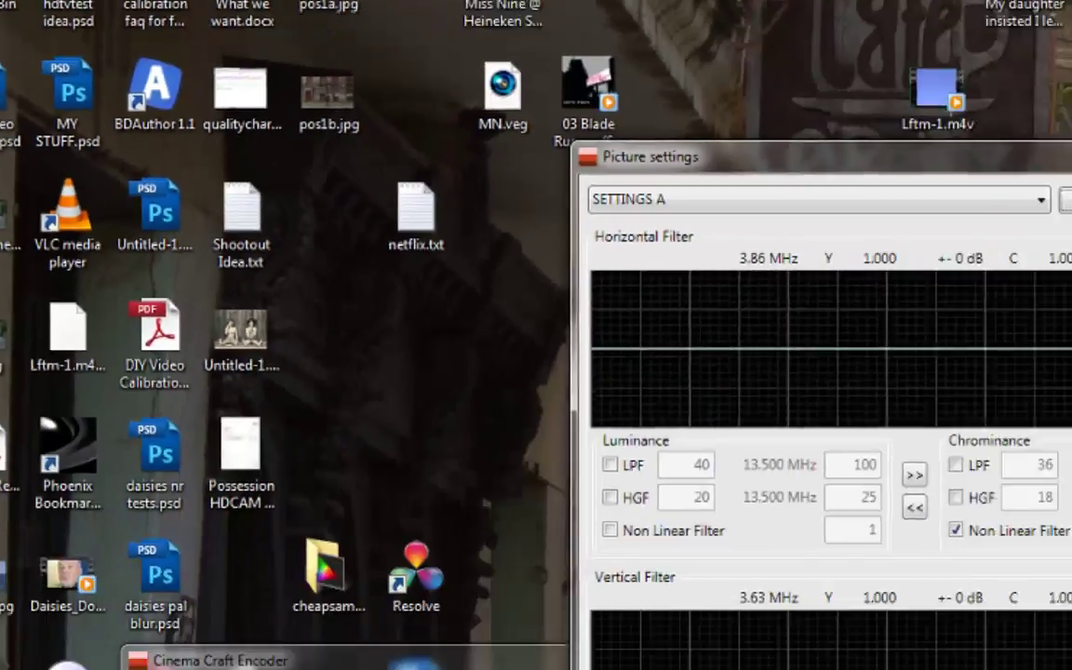
key(Escape)
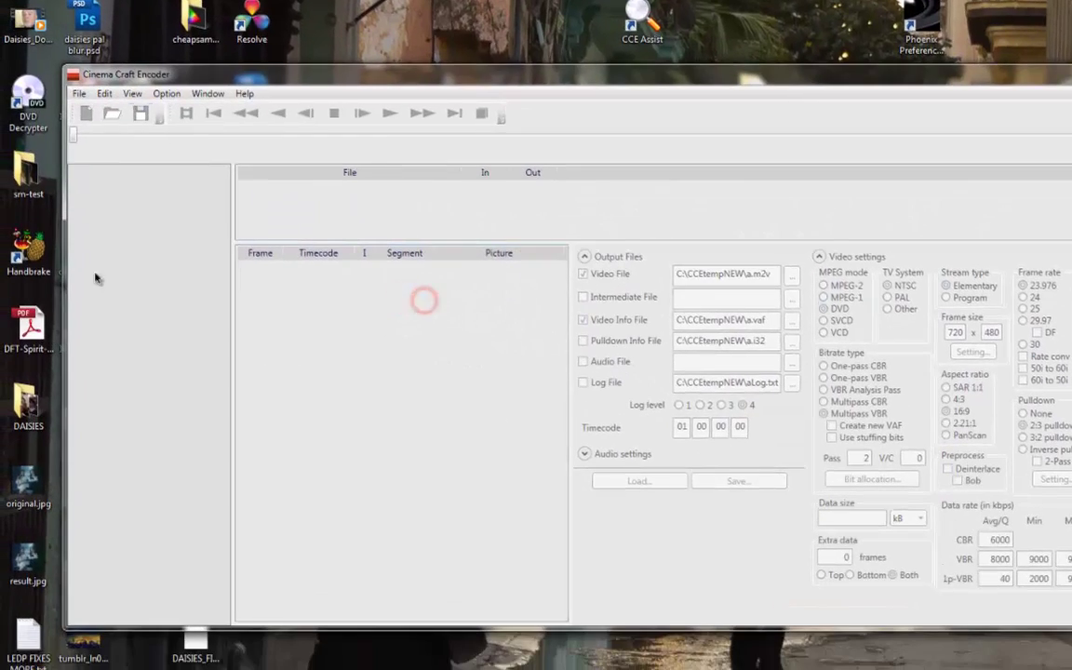
- Reopen the Picture settings to review the saved SETTINGS A preset, and close the dialog
click(94, 439)
click(207, 93)
click(227, 129)
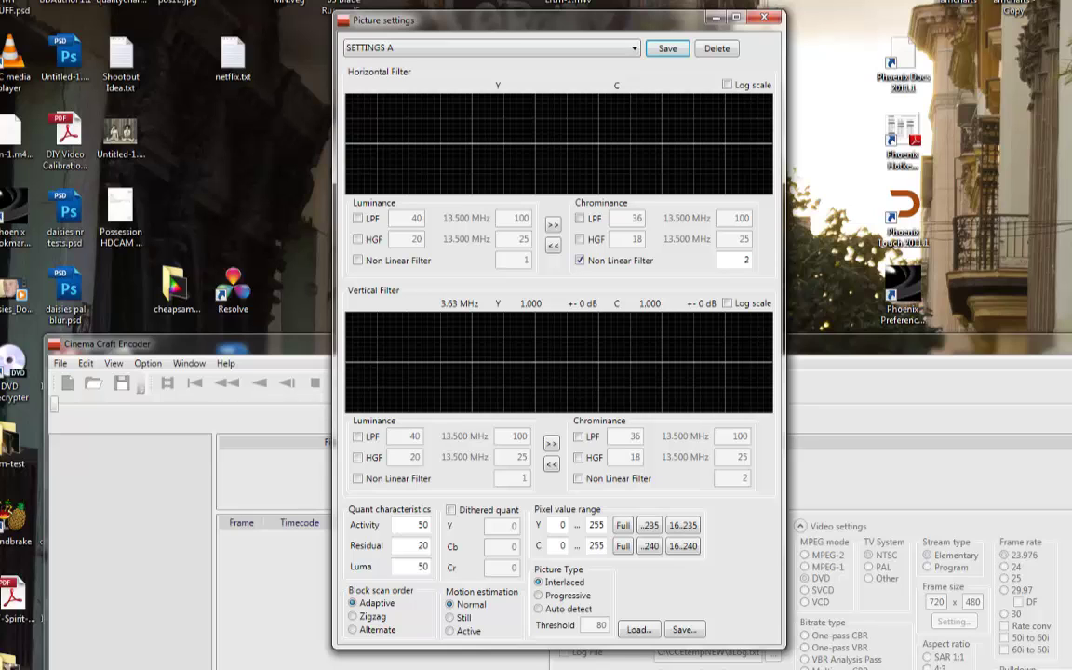
click(764, 17)
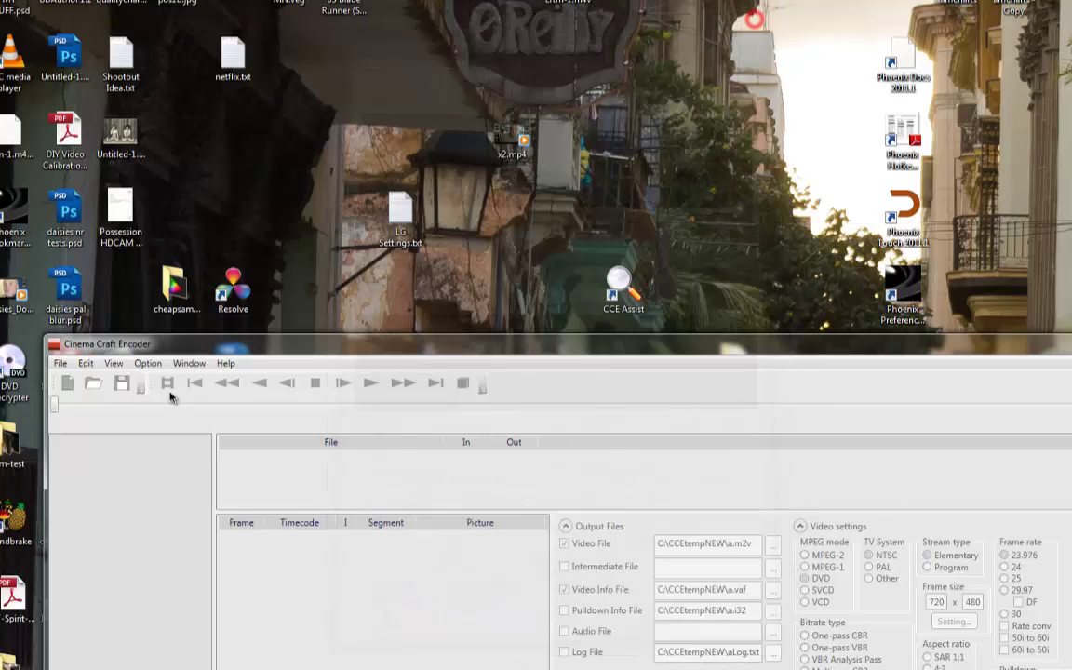
- Switch to CCE Assist and choose BBB.avi from the D:\Demo folder as the input file
click(60, 363)
click(74, 449)
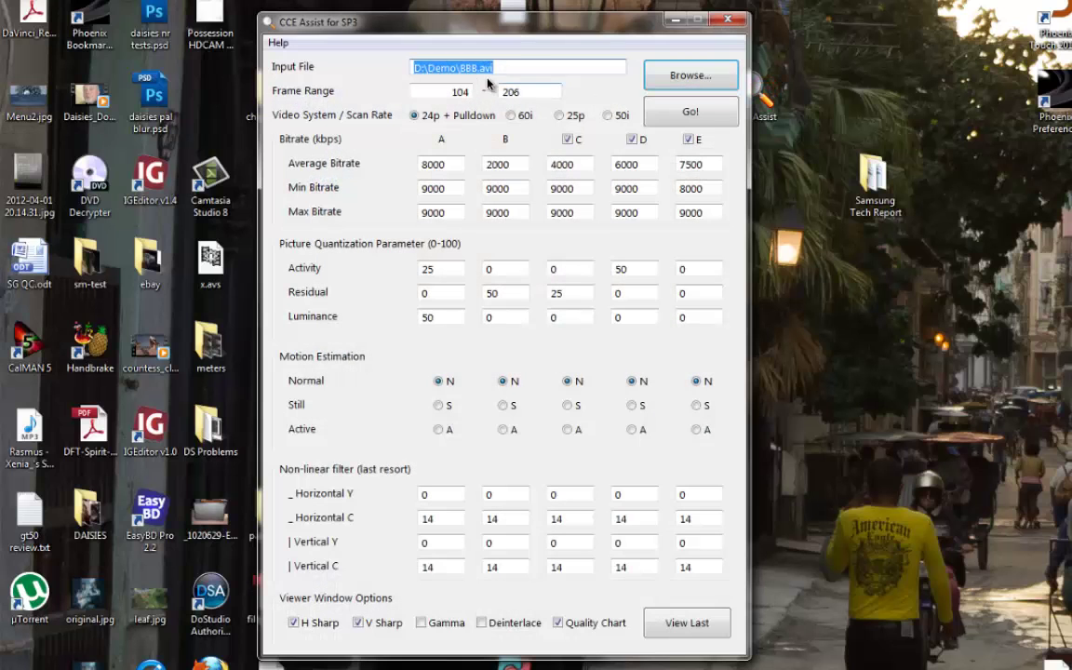
click(500, 67)
click(662, 75)
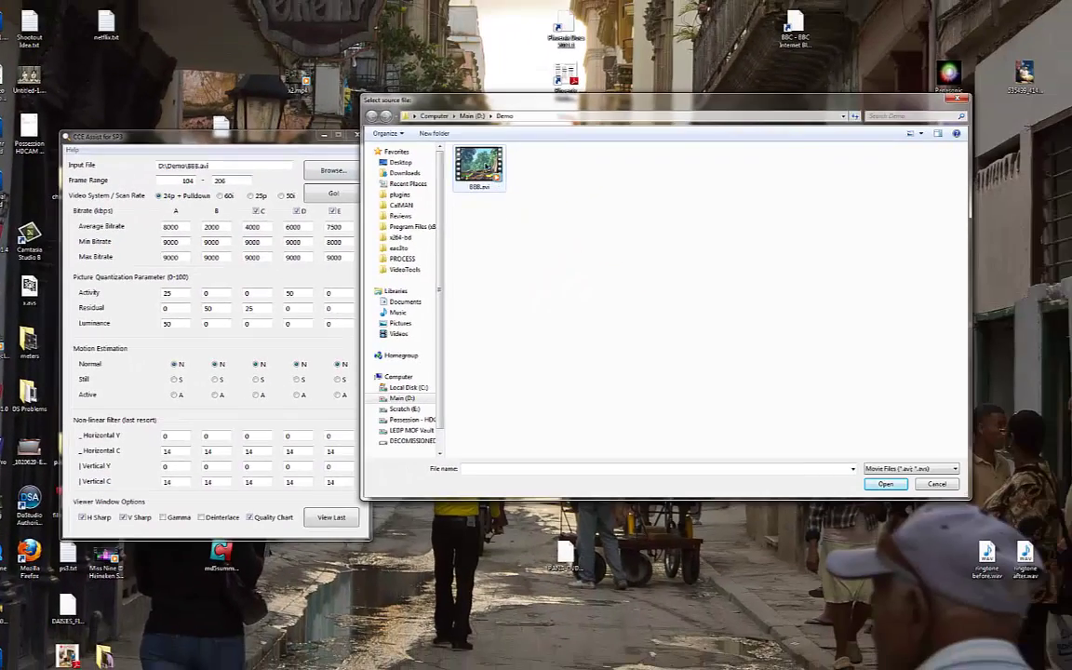
click(526, 224)
double_click(479, 167)
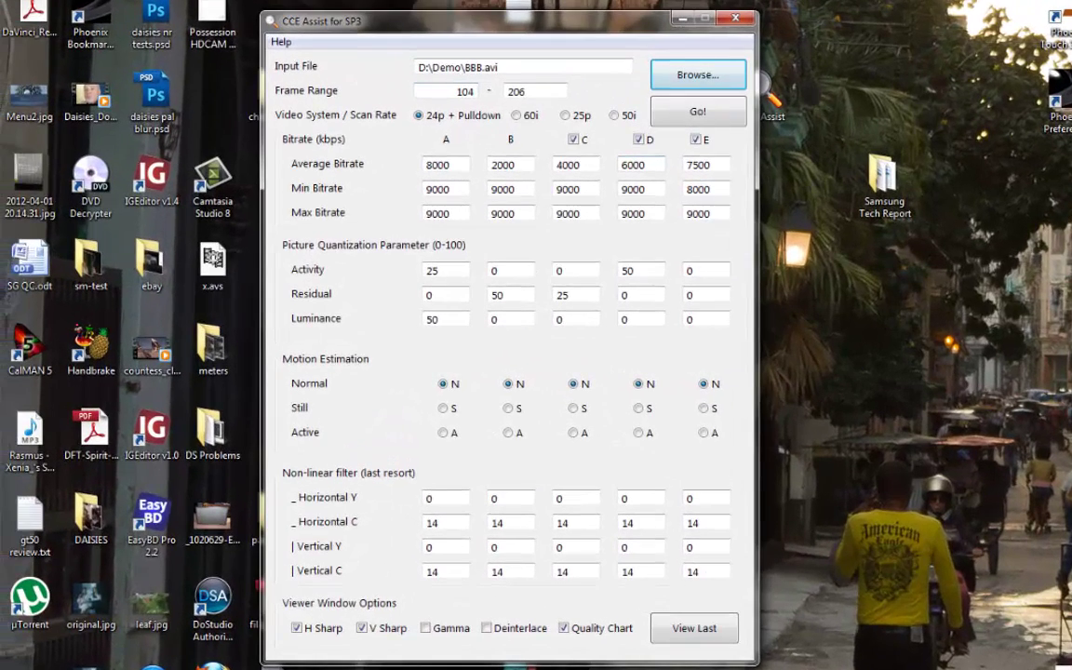
click(284, 96)
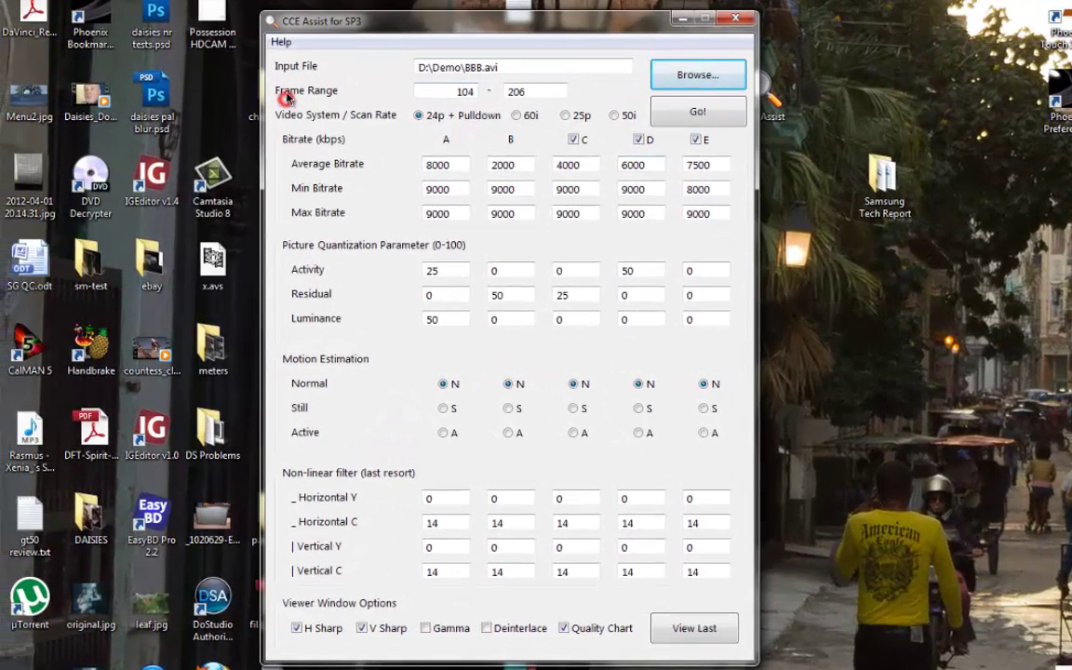
double_click(499, 65)
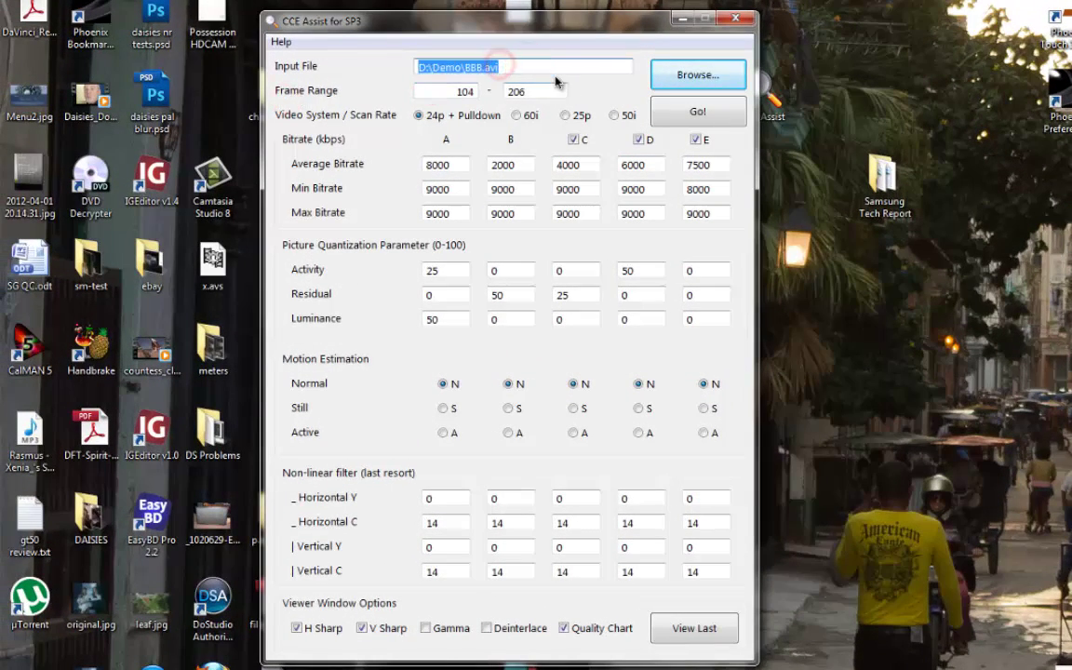
drag(427, 89, 503, 86)
click(548, 88)
click(438, 93)
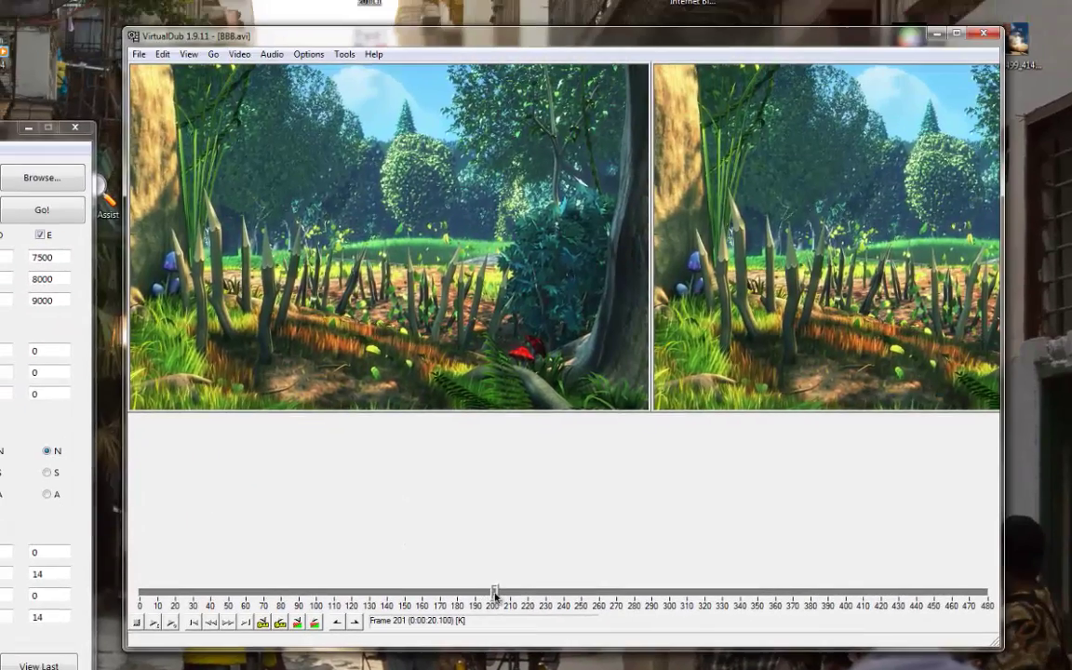
- Find the start frame of the test scene in VirtualDub and set the frame range's start to 148 in CCE Assist
drag(494, 591, 401, 587)
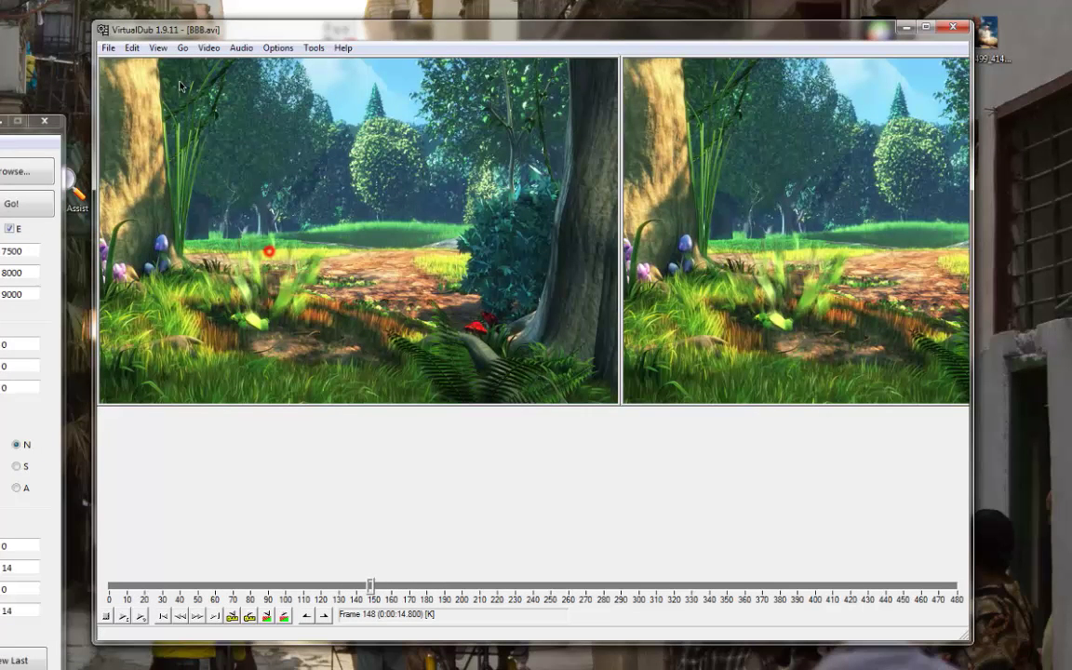
key(Right)
key(Left)
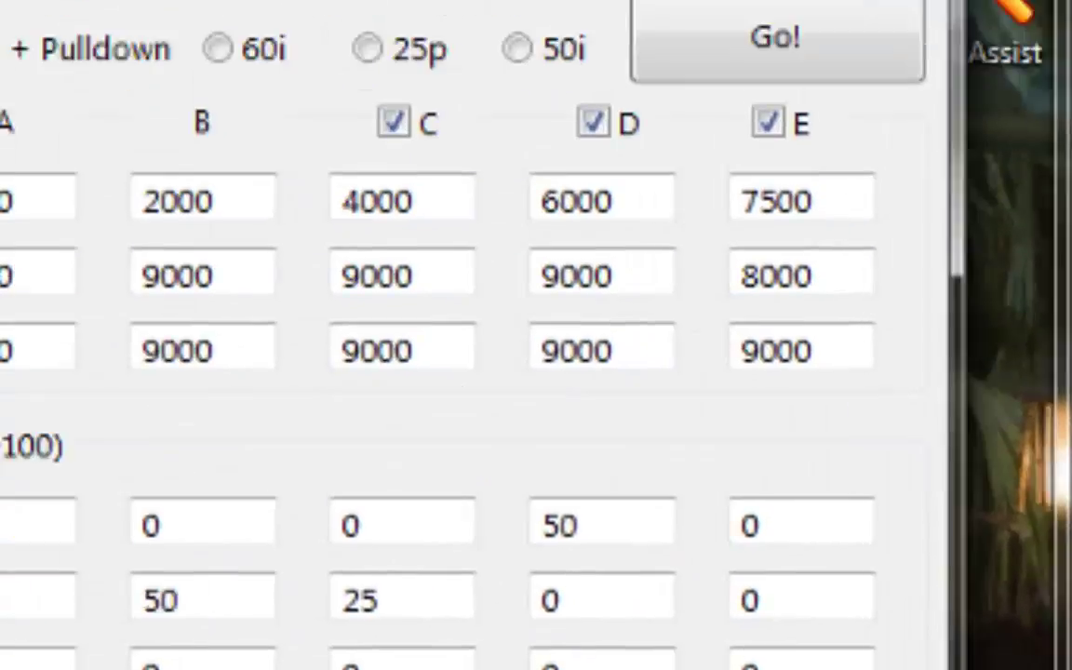
double_click(465, 306)
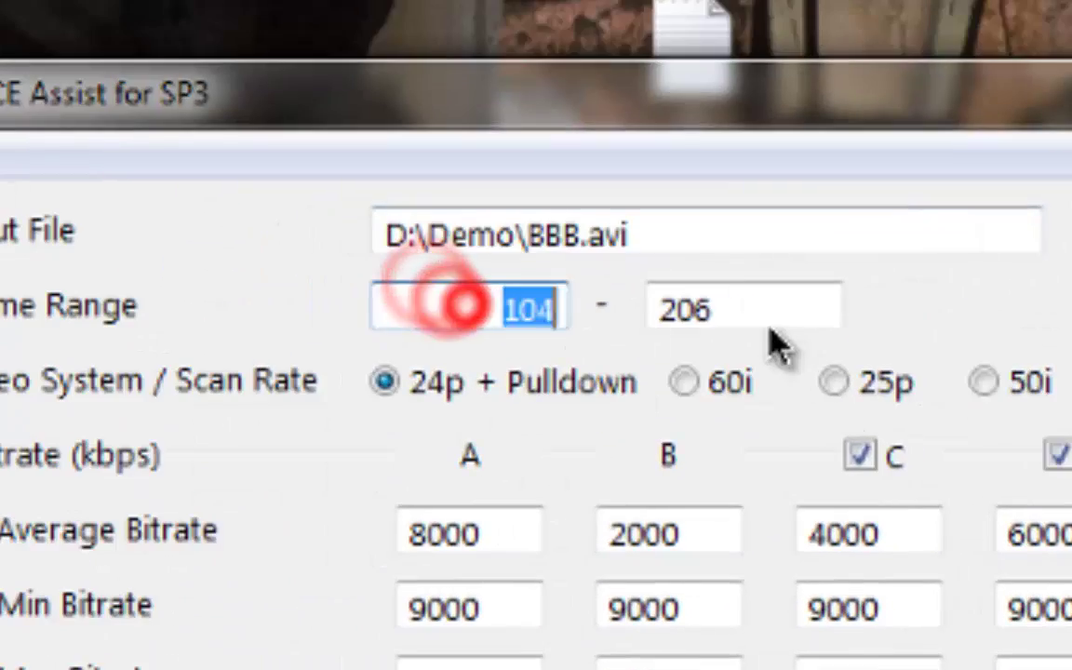
text(148)
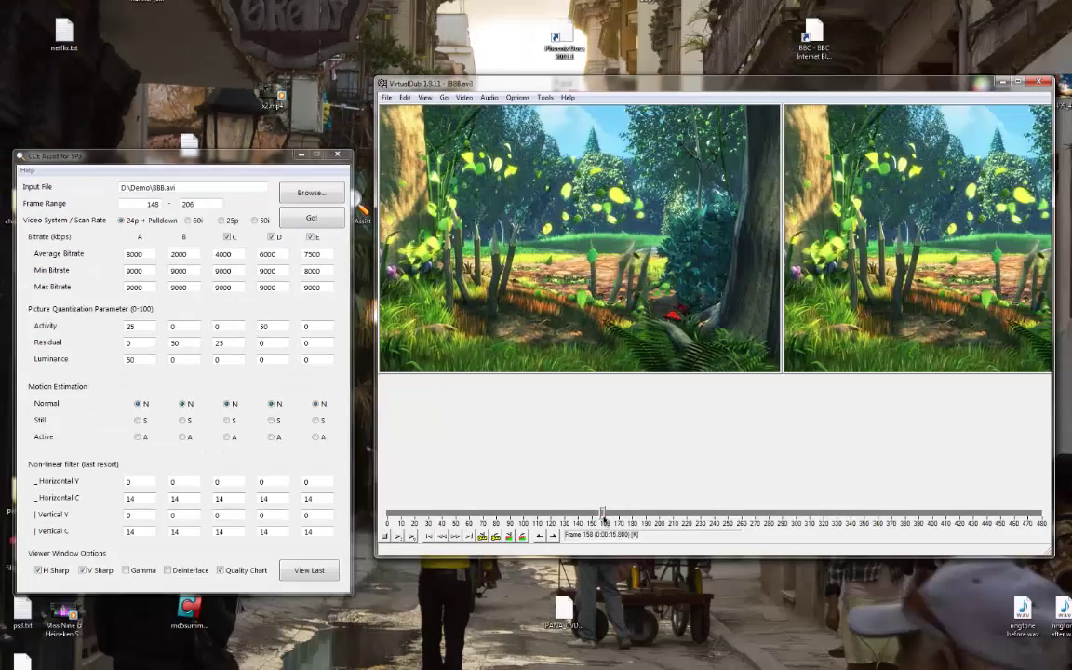
- Find the end frame of the test scene in VirtualDub and set the frame range's end to 429 in CCE Assist
drag(603, 514, 971, 515)
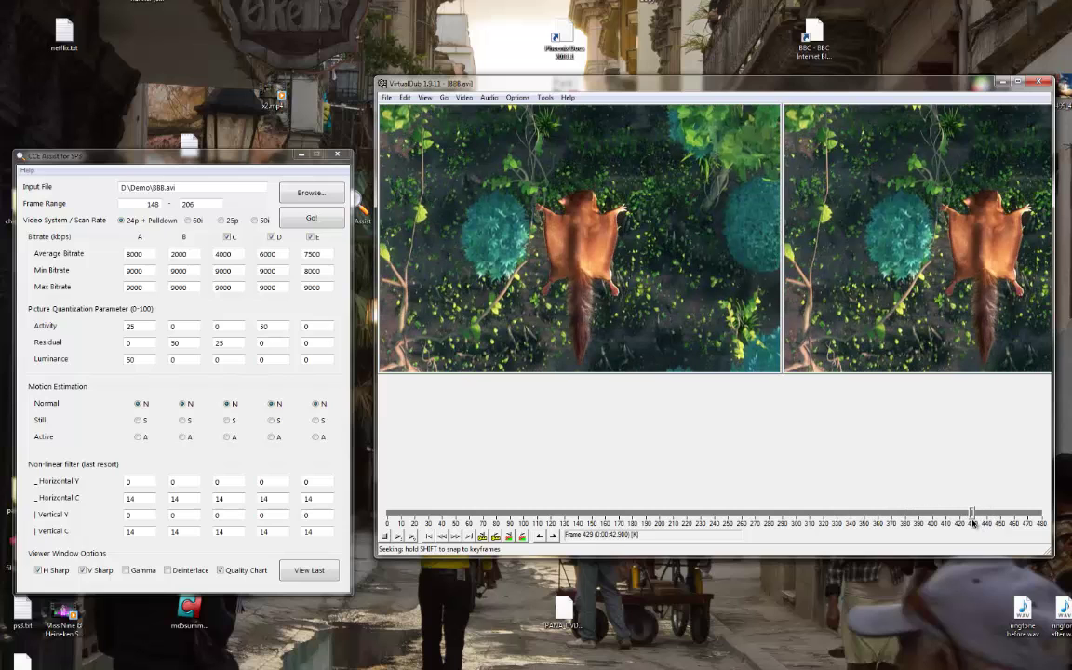
click(206, 207)
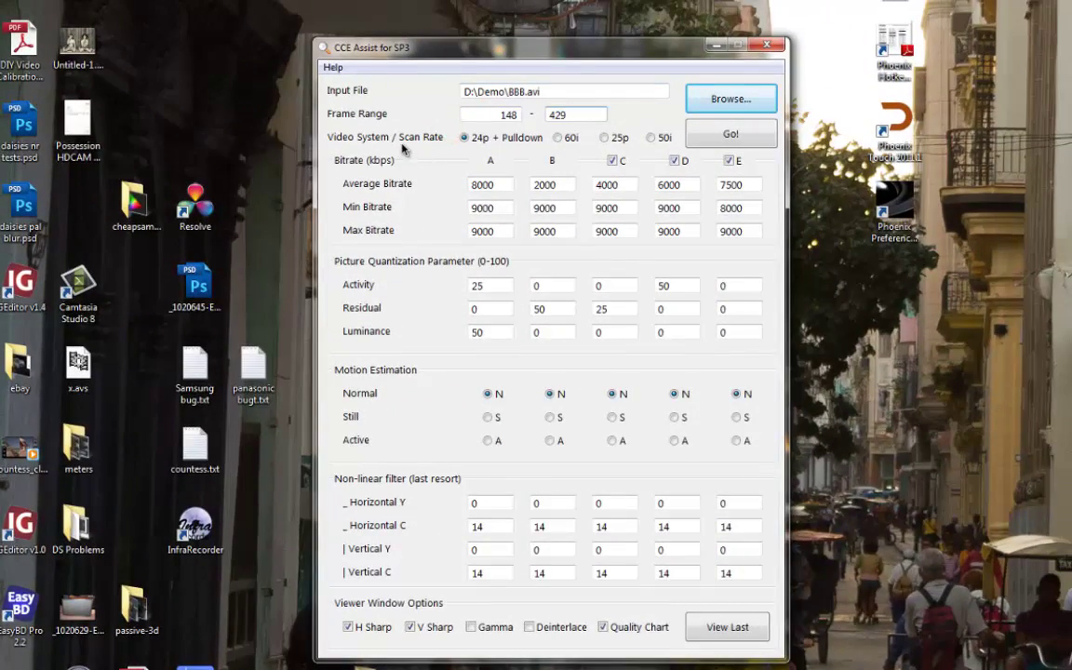
- Try the 60i, 25p and 50i scan rates and return to 24p + Pulldown
click(490, 141)
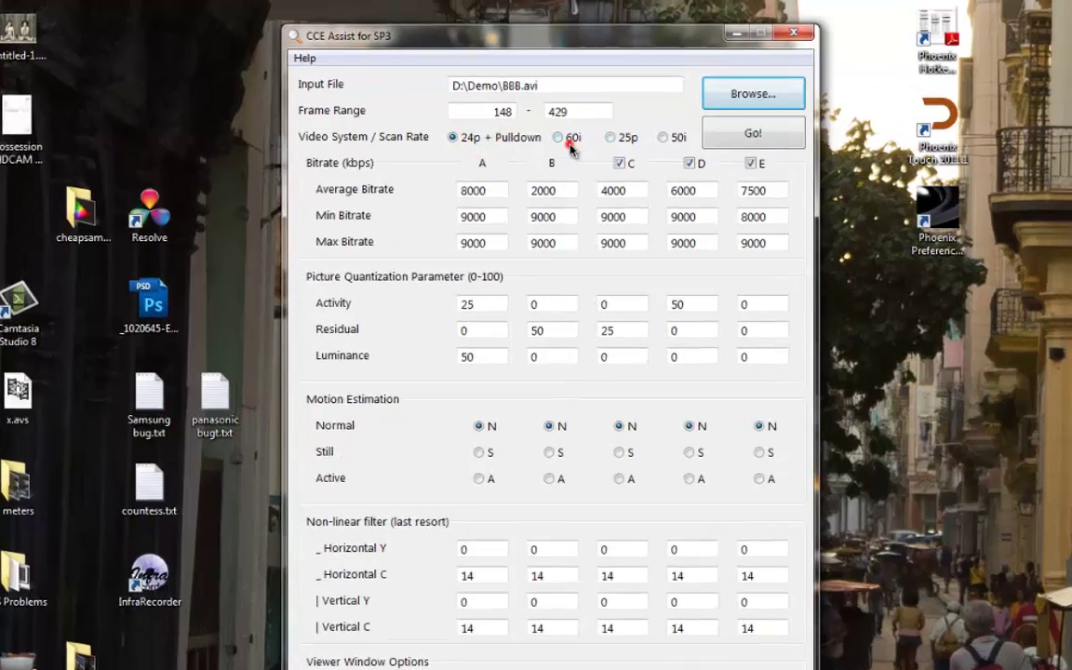
click(567, 121)
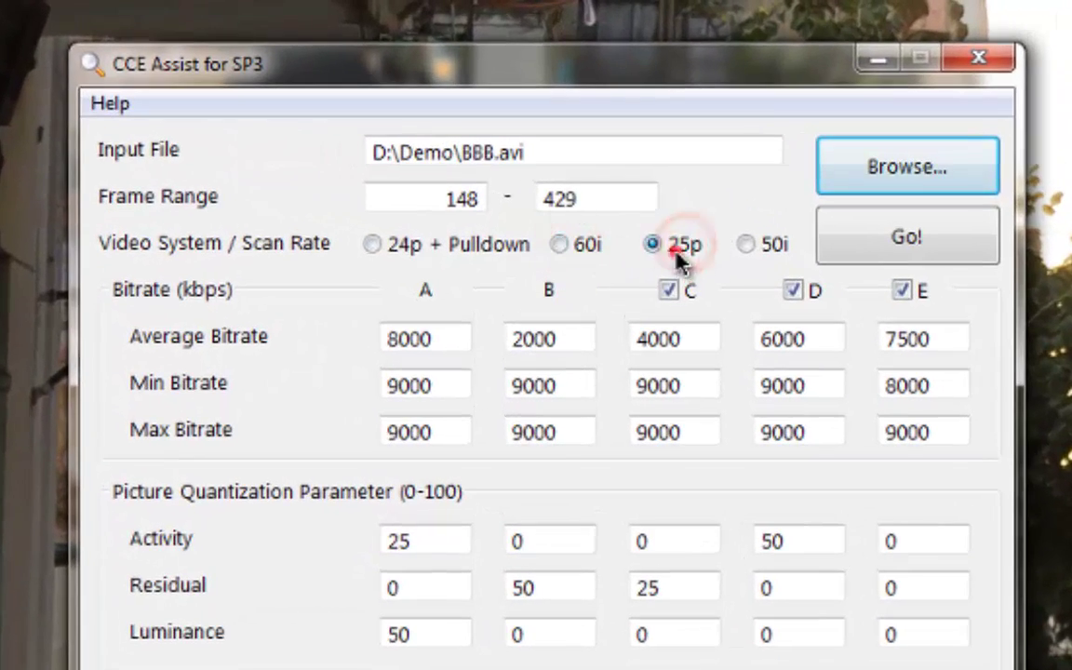
click(759, 244)
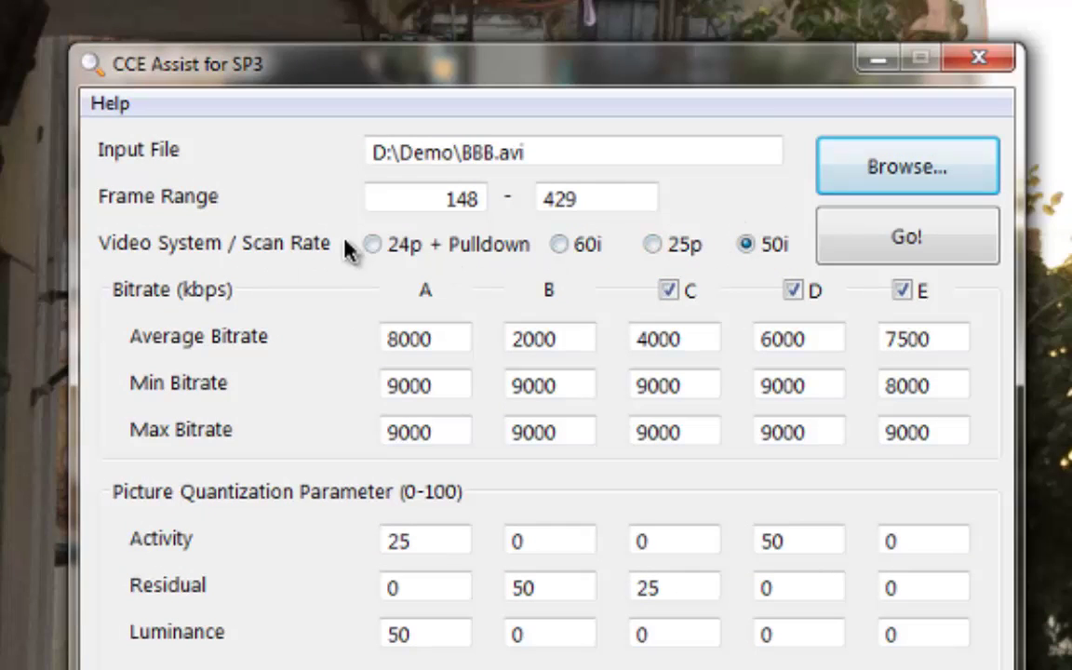
click(435, 240)
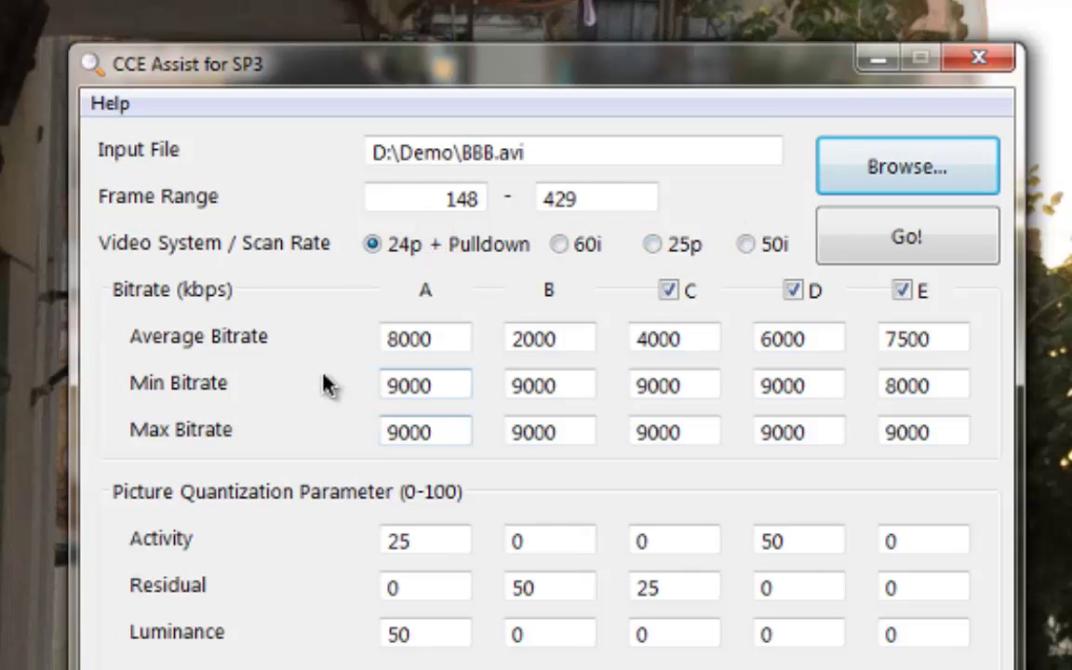
- Set the minimum bitrate of encode B to 2000 kbps
click(436, 338)
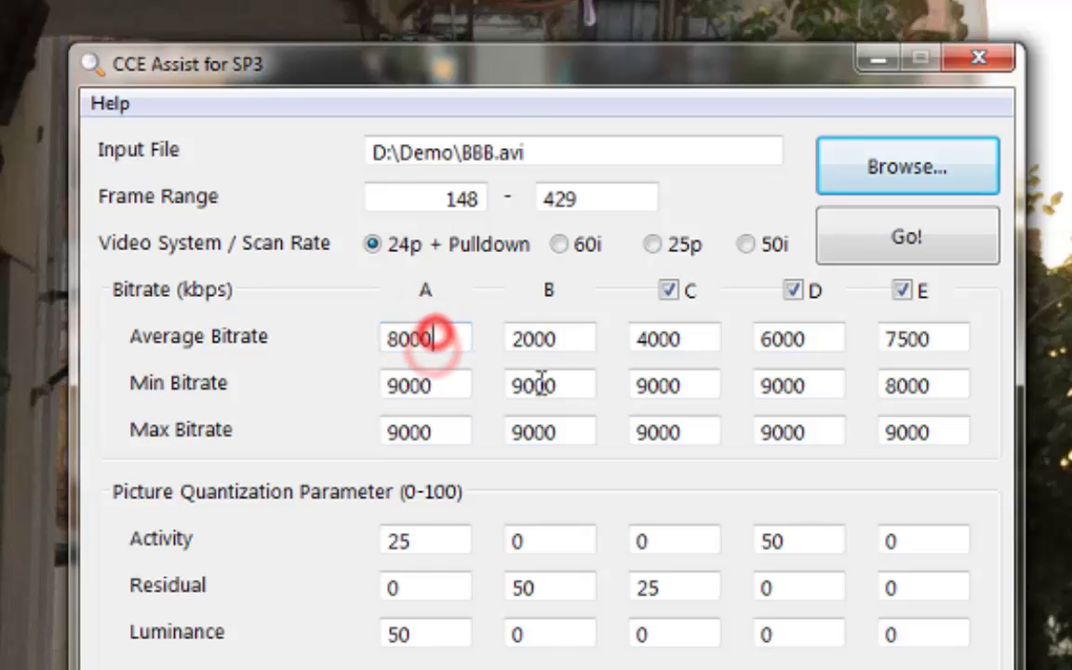
click(574, 336)
double_click(570, 387)
text(2000)
double_click(584, 432)
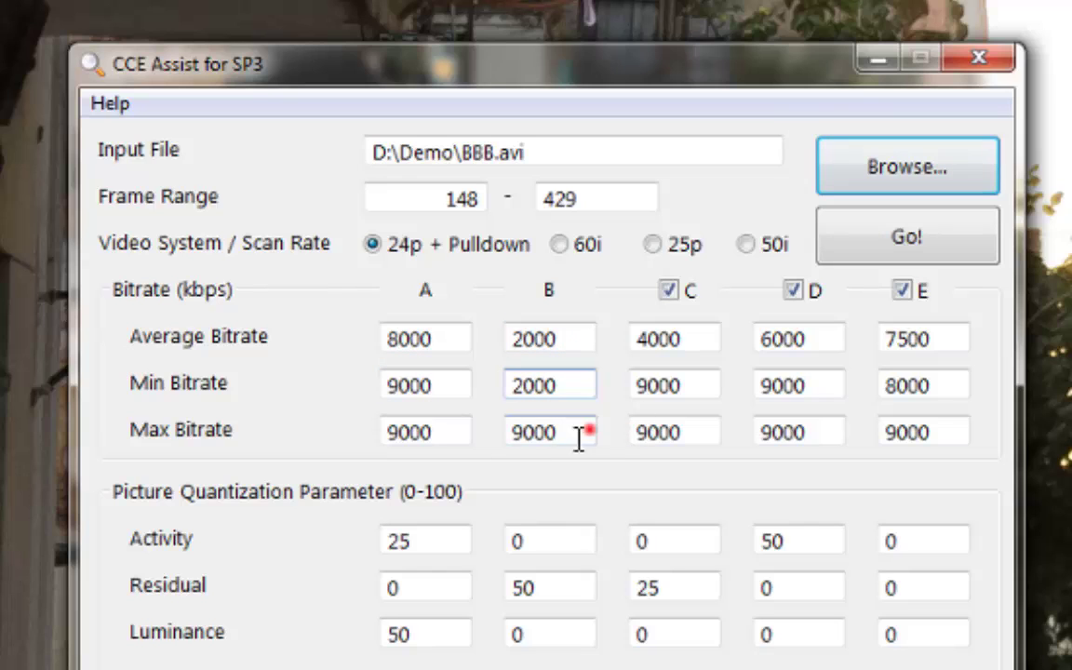
- Set the average bitrate to 8000 kbps for encodes C and D, and to 7520 kbps for encode E
double_click(690, 340)
text(8000)
double_click(820, 339)
text(8000)
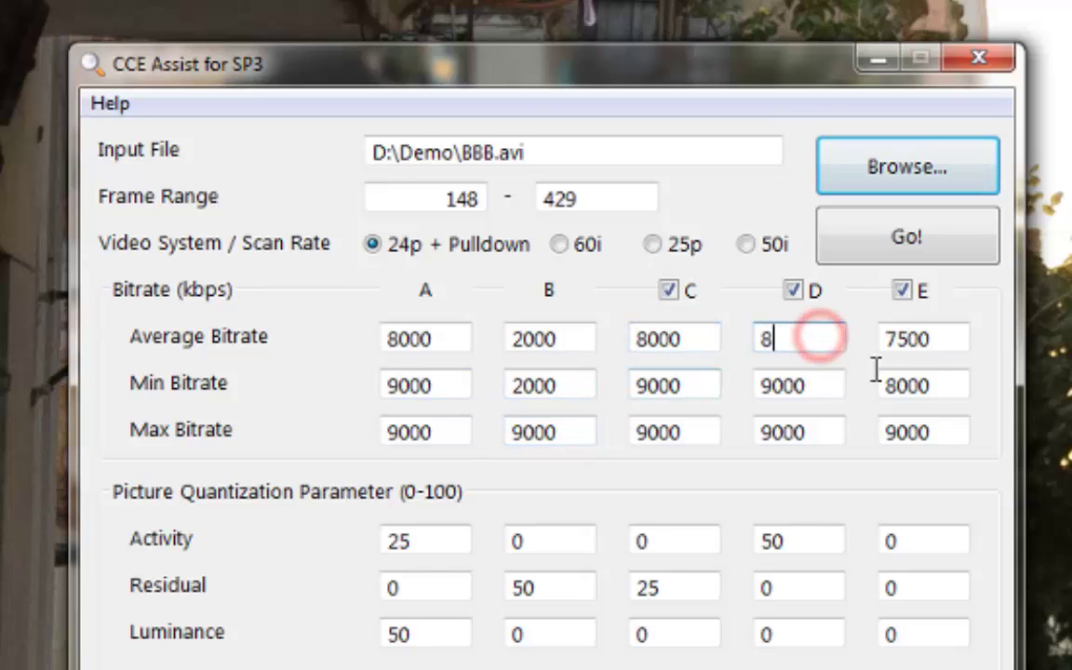
double_click(935, 339)
text(8000)
double_click(952, 338)
text(7520)
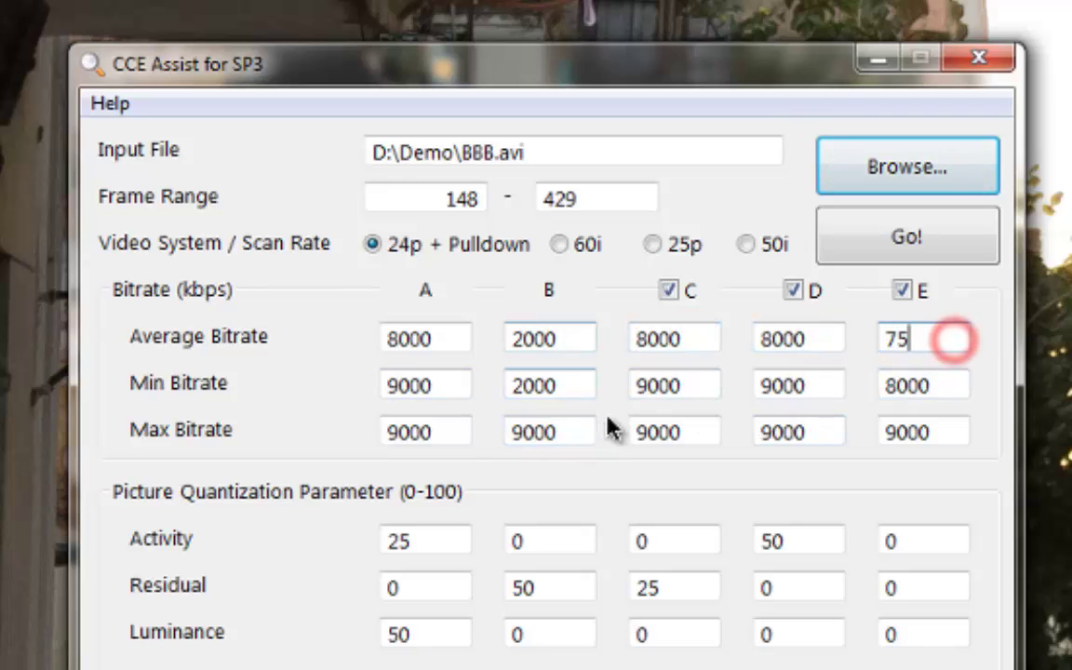
- Set the average bitrate of encode E to 7500 kbps
key(BackSpace)
key(BackSpace)
text(00)
- Read the manual's section on quantizer characteristics in ccesp3.pdf, especially the Activity parameter
click(430, 539)
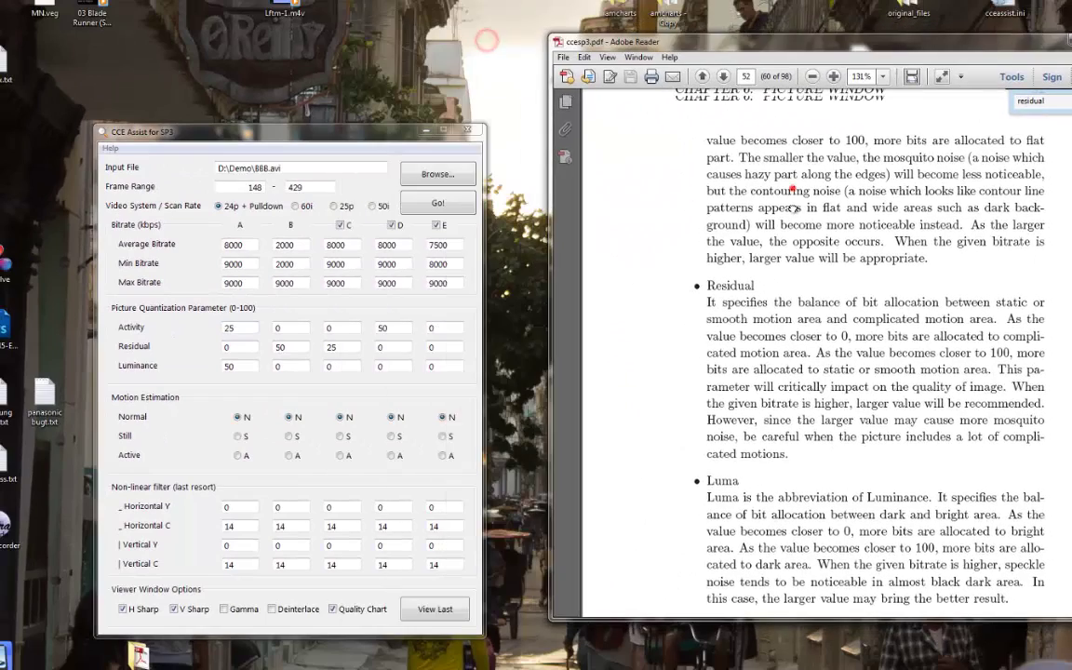
scroll(775, 212, up, 8)
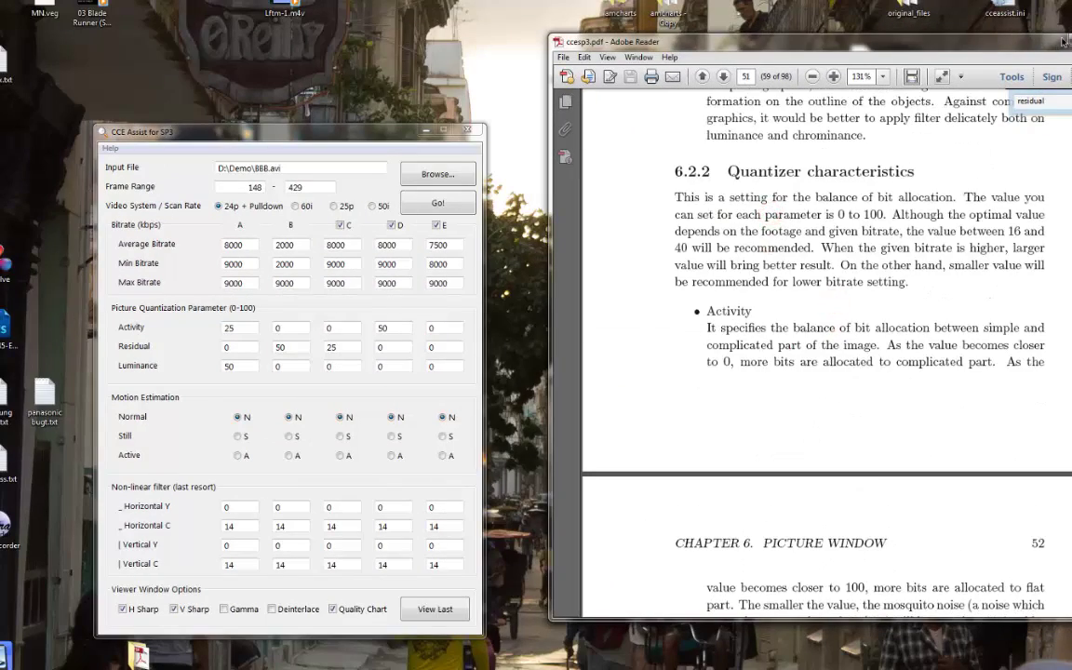
scroll(923, 295, down, 3)
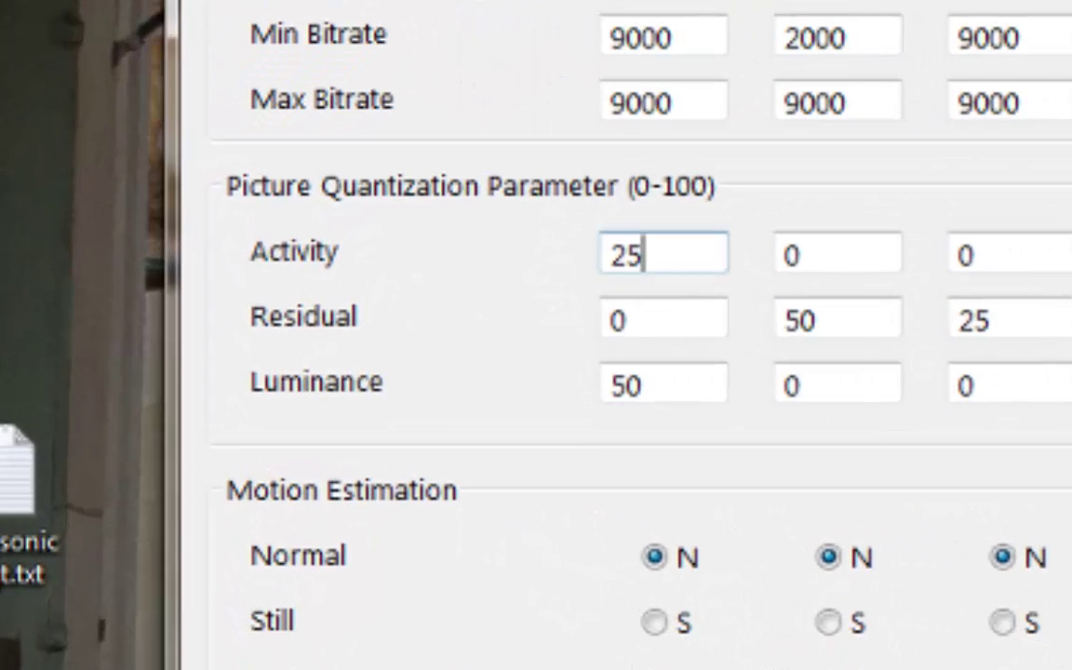
click(263, 253)
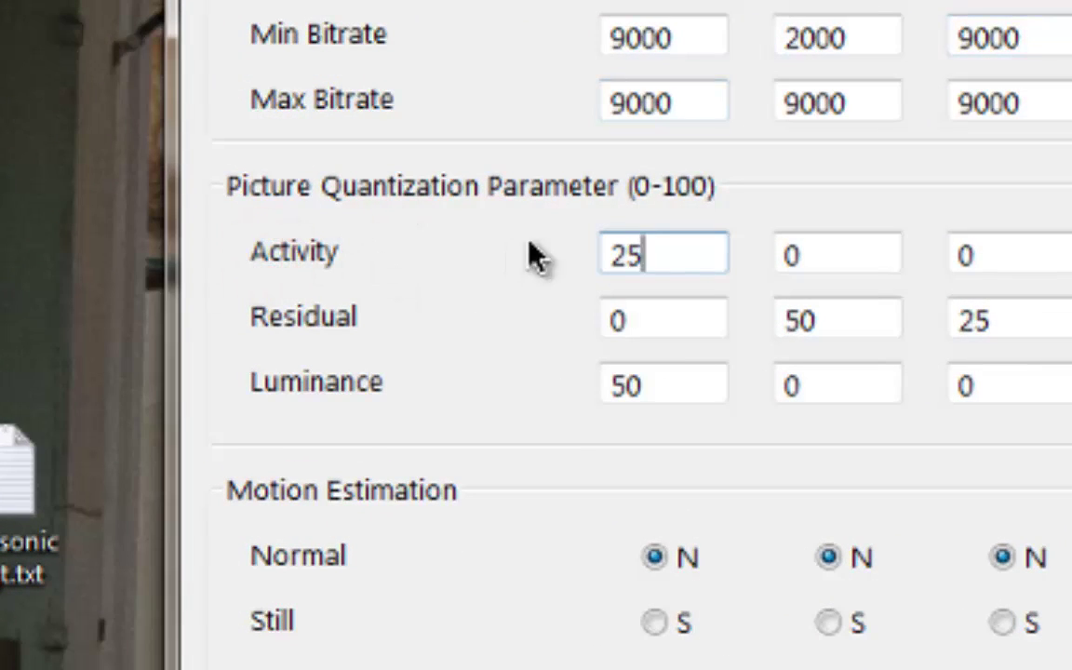
- Try Activity values of 0 and 100 for encode A
double_click(665, 244)
text(0)
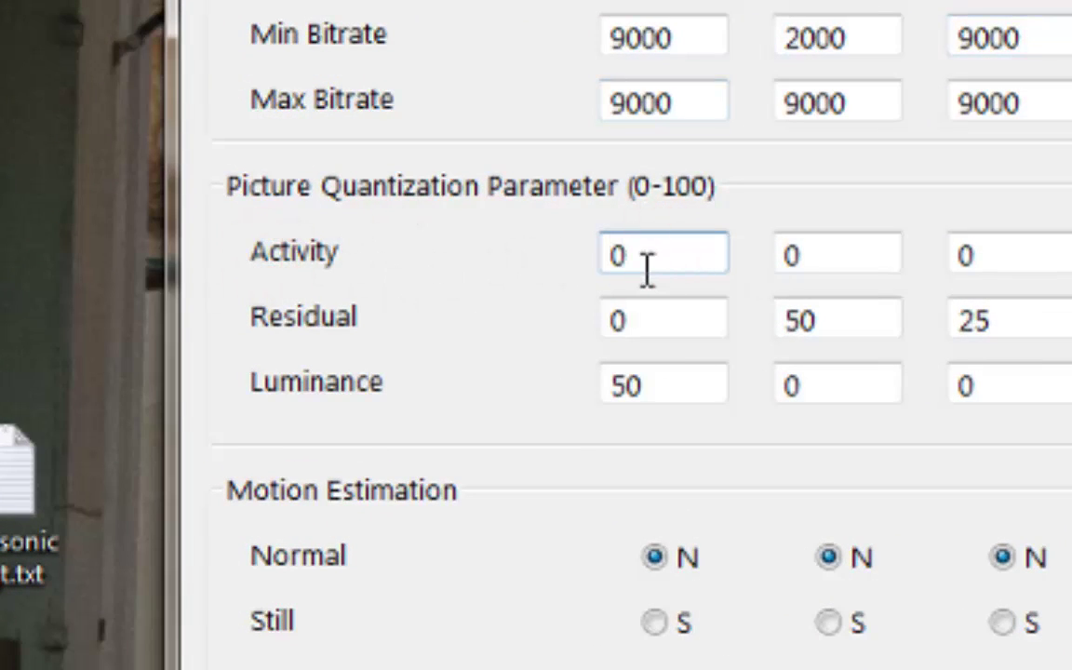
double_click(644, 265)
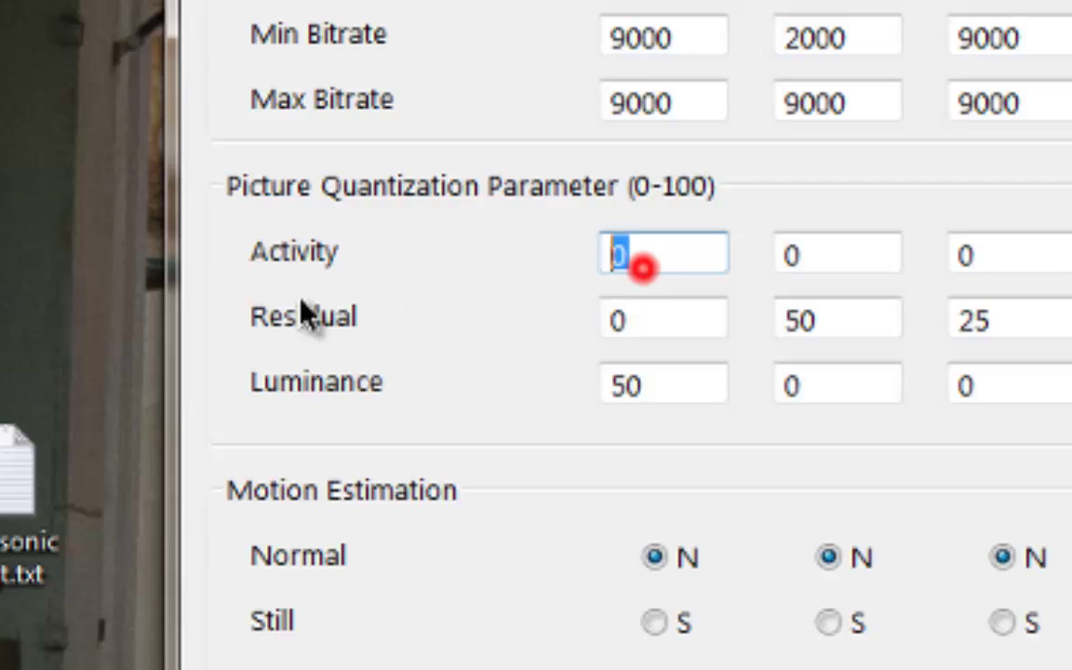
text(100)
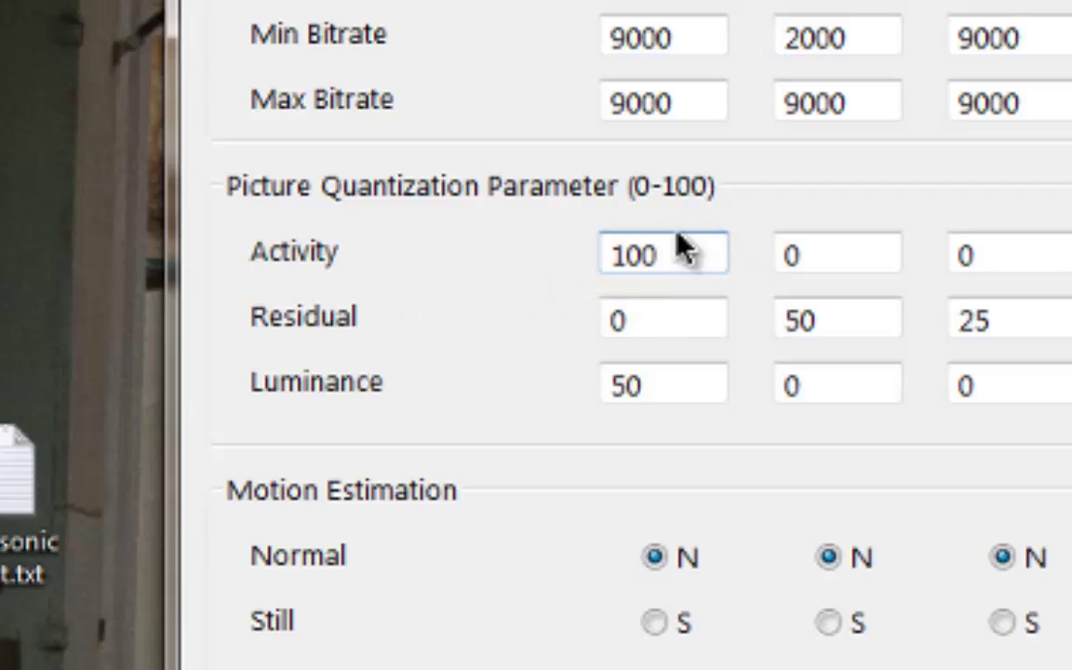
- Set Activity to 20, 40, 60, 80 and 100 for encodes A through E respectively
double_click(690, 253)
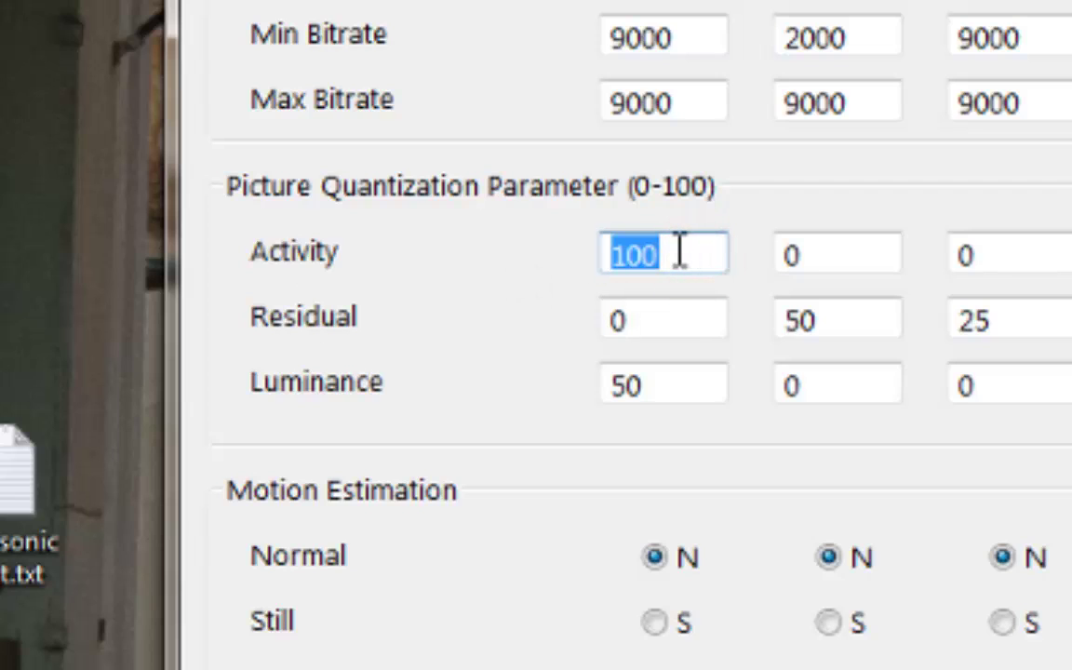
double_click(680, 251)
text(20)
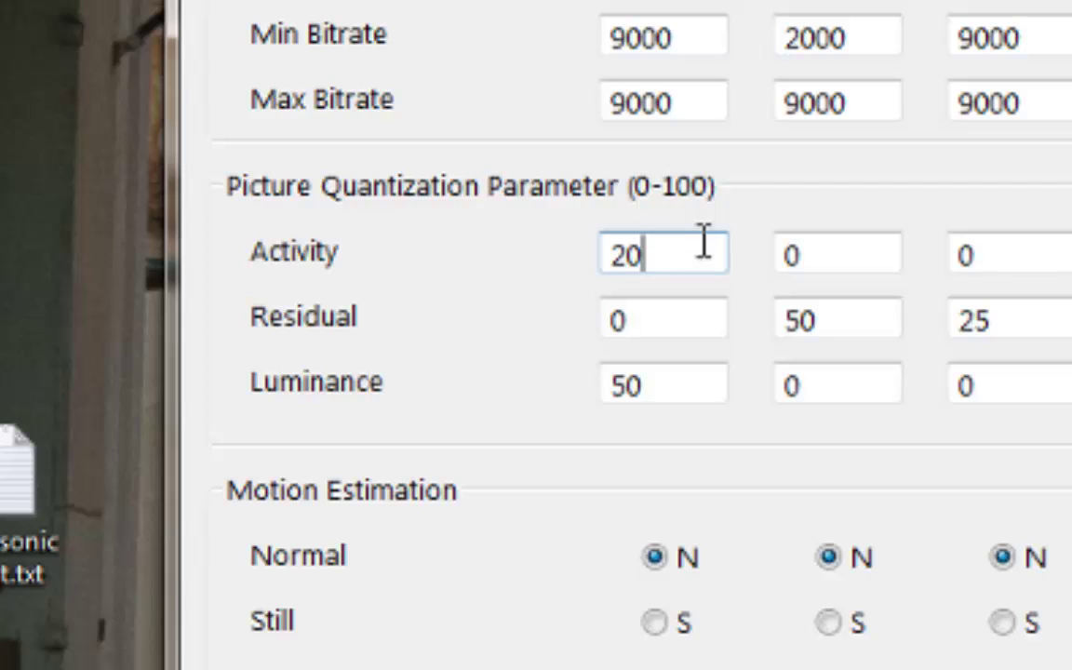
double_click(866, 248)
text(40)
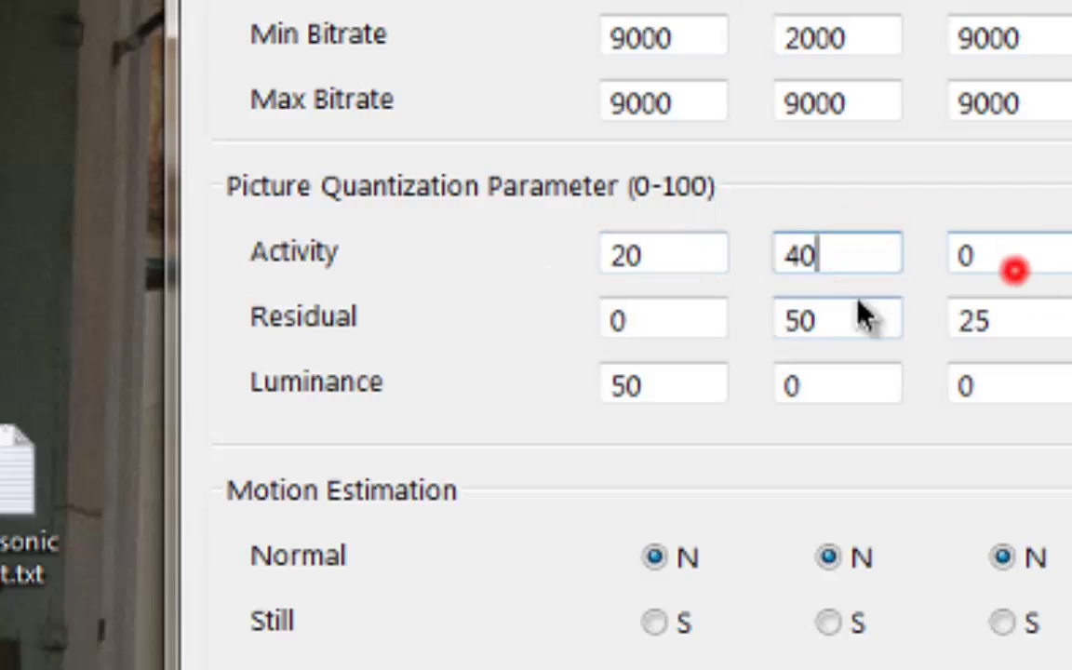
double_click(1009, 254)
text(60)
double_click(997, 258)
text(80)
double_click(818, 265)
text(100)
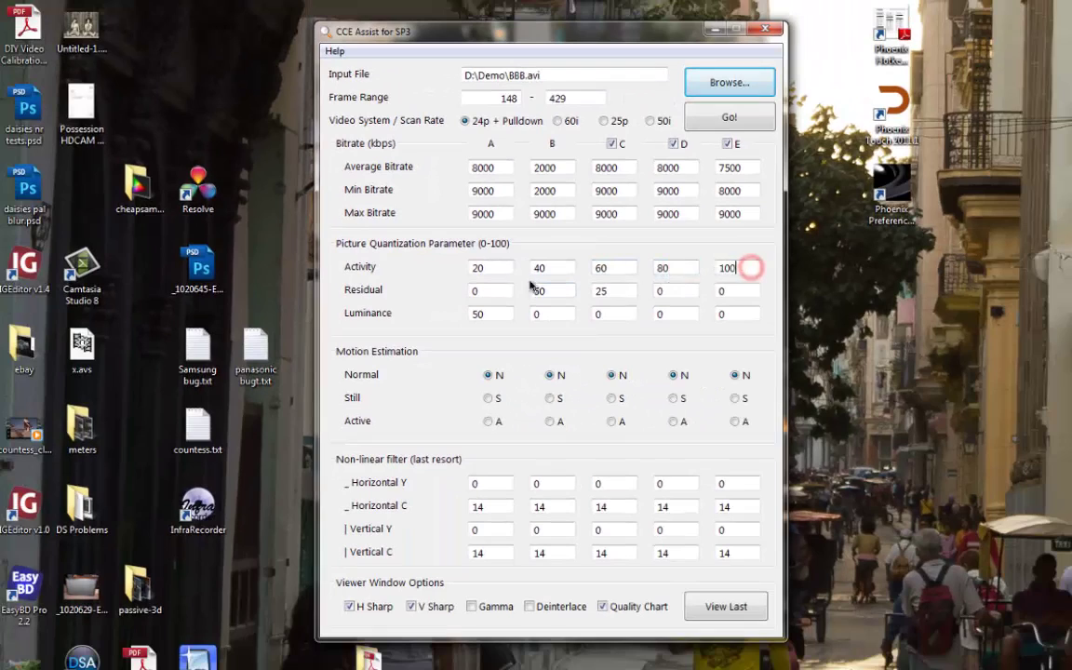
- Set Residual to 20 for encode A, 80 for encode C and 100 for encode D
click(312, 295)
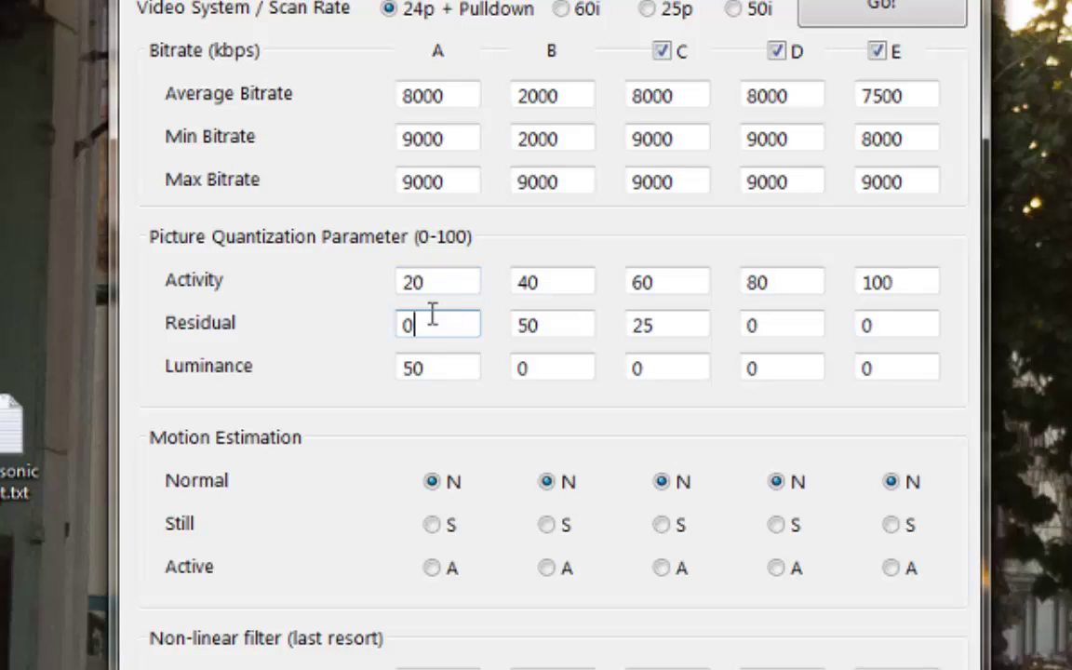
double_click(441, 322)
text(20)
double_click(564, 322)
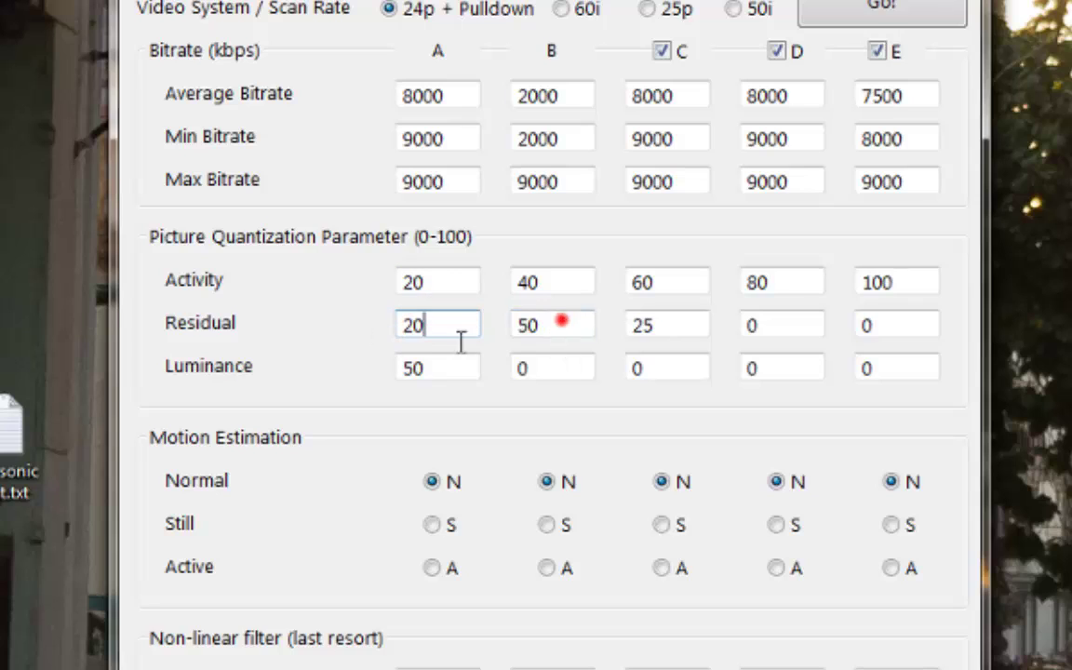
click(555, 327)
double_click(670, 321)
text(80)
double_click(813, 321)
text(100)
double_click(884, 321)
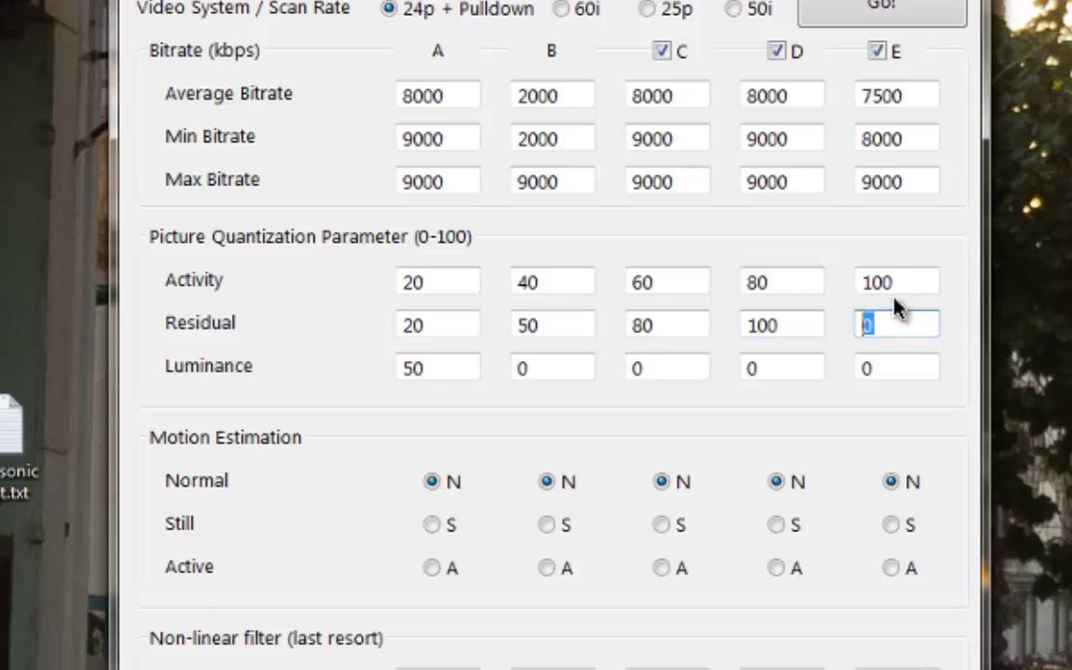
- Set Luminance to 50 for encode B, 20 for C, 80 for D and 100 for E
click(218, 371)
double_click(441, 363)
double_click(563, 366)
text(50)
double_click(682, 363)
text(20)
double_click(789, 366)
text(80)
double_click(886, 365)
text(100)
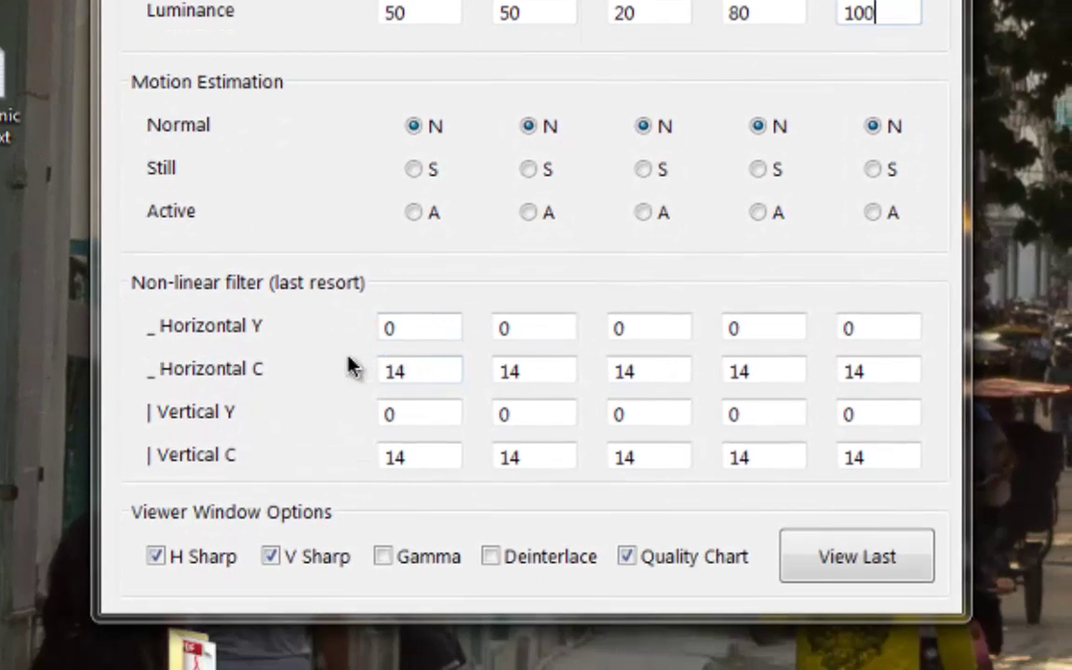
- Set the non-linear filter's Horizontal C and Vertical C values to 0 for encodes A and B
click(235, 406)
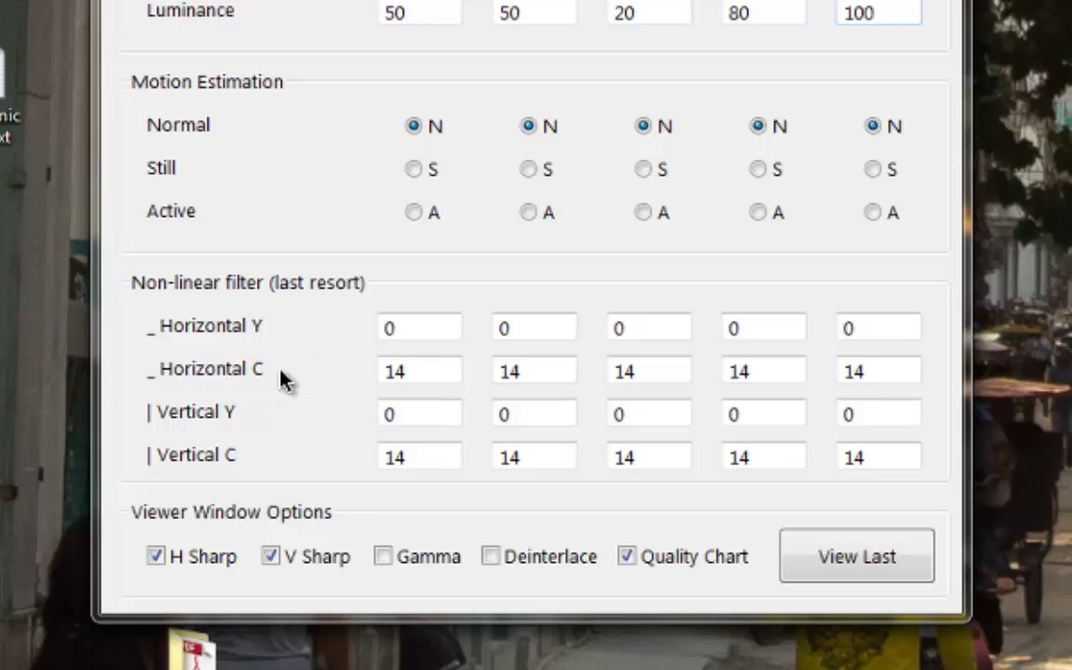
double_click(416, 369)
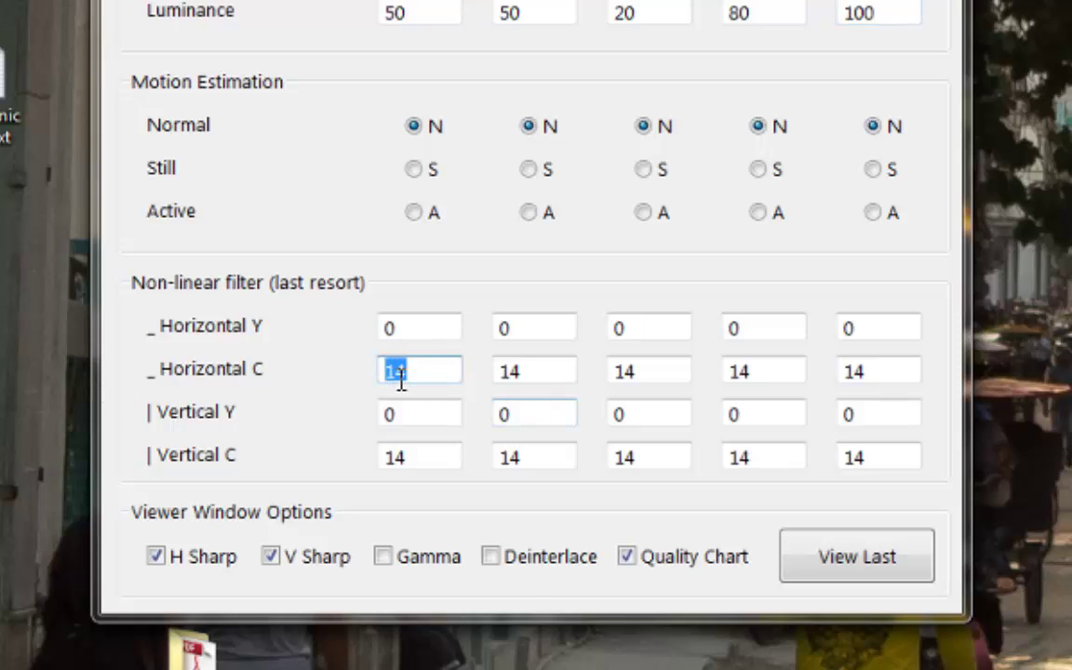
text(0)
double_click(440, 456)
text(0)
double_click(528, 372)
text(0)
double_click(556, 448)
text(0)
- Set the non-linear filter's Horizontal C and Vertical C values to 0 for encodes C, D and E
double_click(673, 461)
text(0)
double_click(658, 370)
text(0)
double_click(771, 367)
text(0)
double_click(784, 452)
text(0)
double_click(907, 454)
text(0)
double_click(910, 376)
text(0)
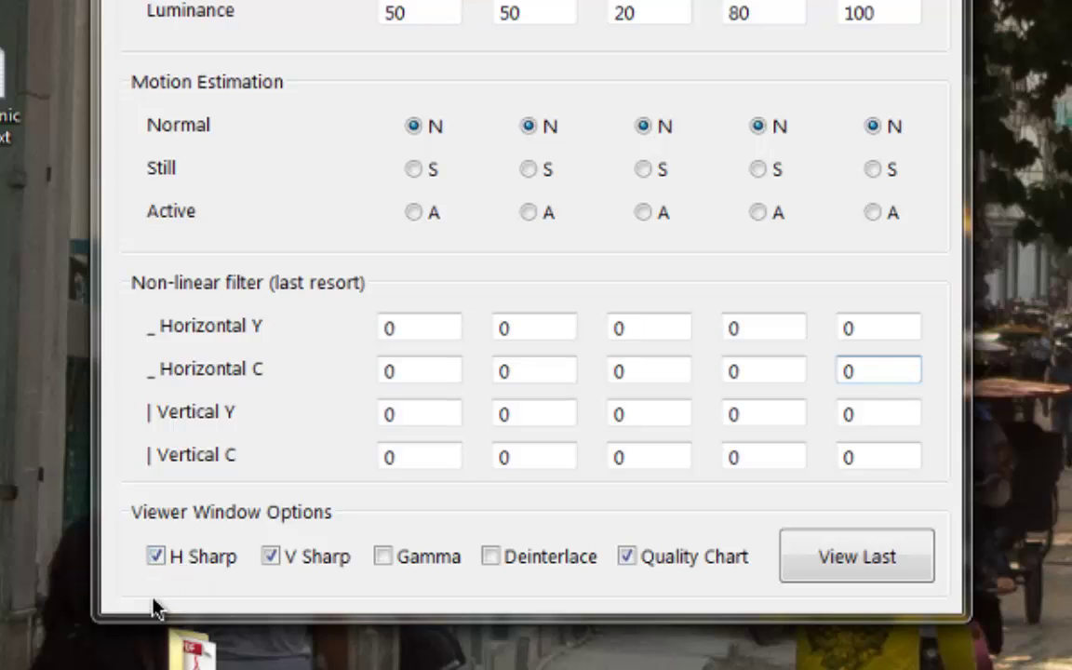
- Try toggling the H Sharp, Gamma and Deinterlace viewer window options and restore them
click(134, 579)
click(264, 450)
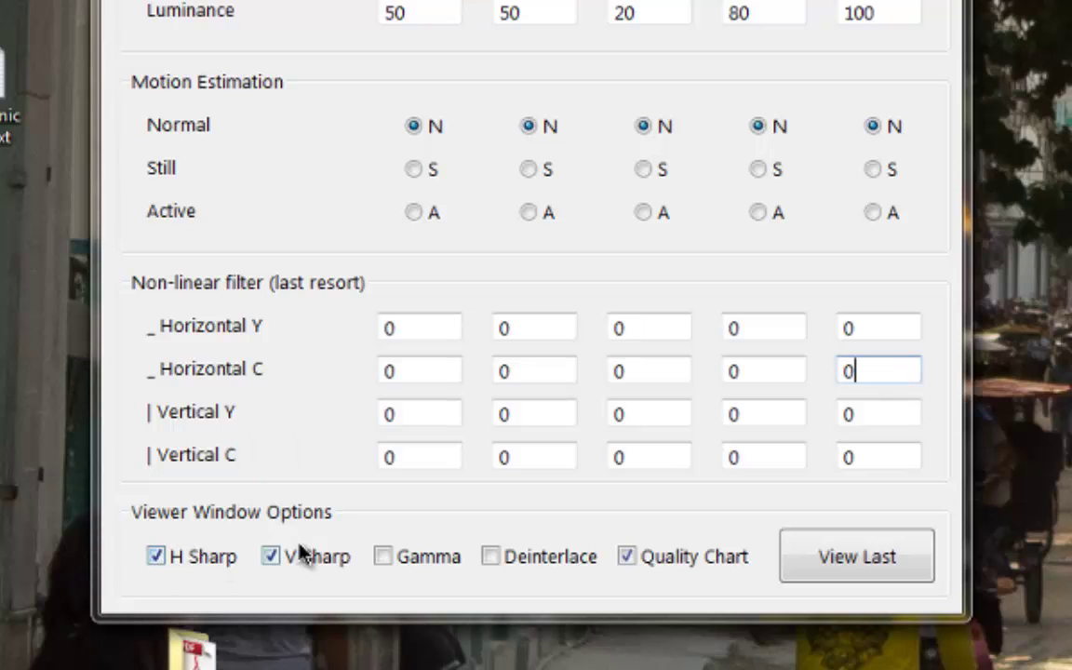
click(186, 558)
click(186, 563)
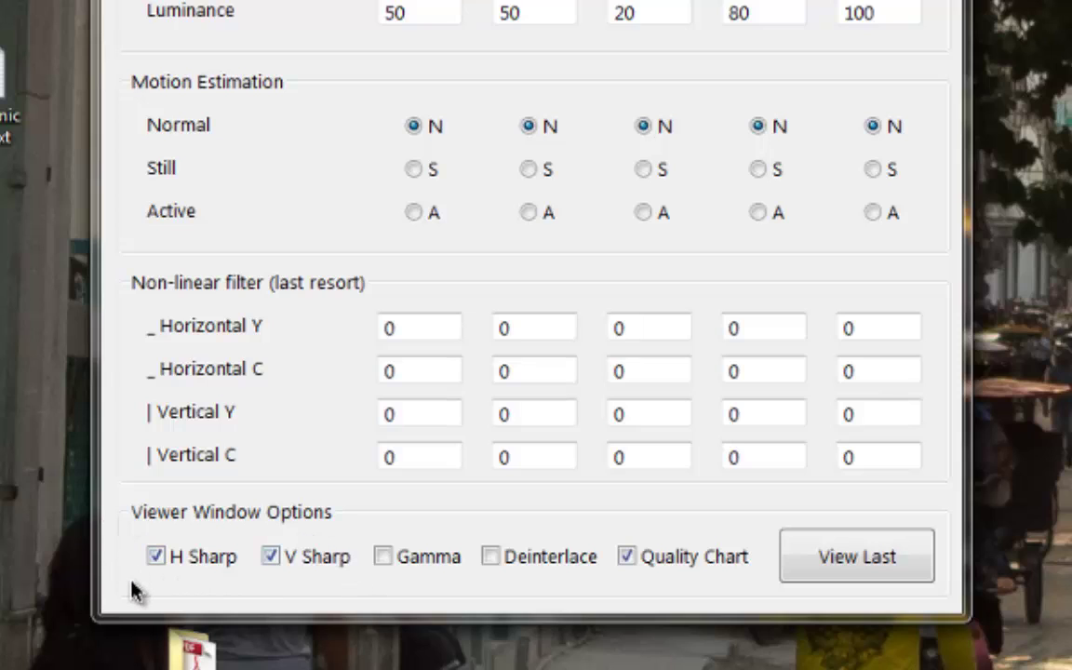
click(436, 570)
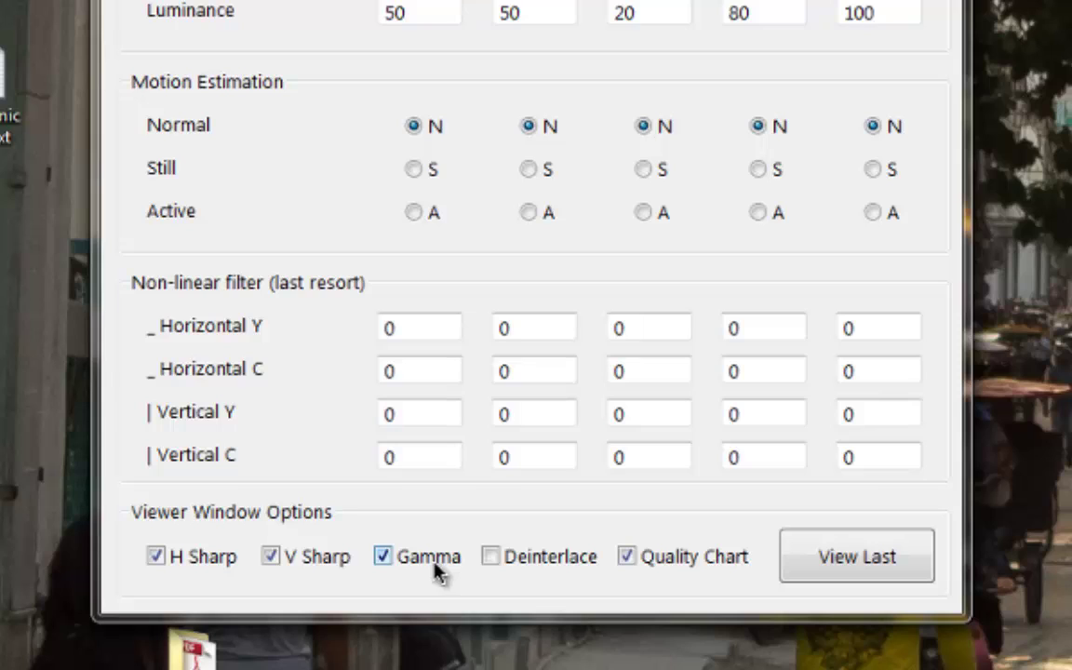
click(402, 558)
click(507, 558)
click(526, 555)
click(401, 326)
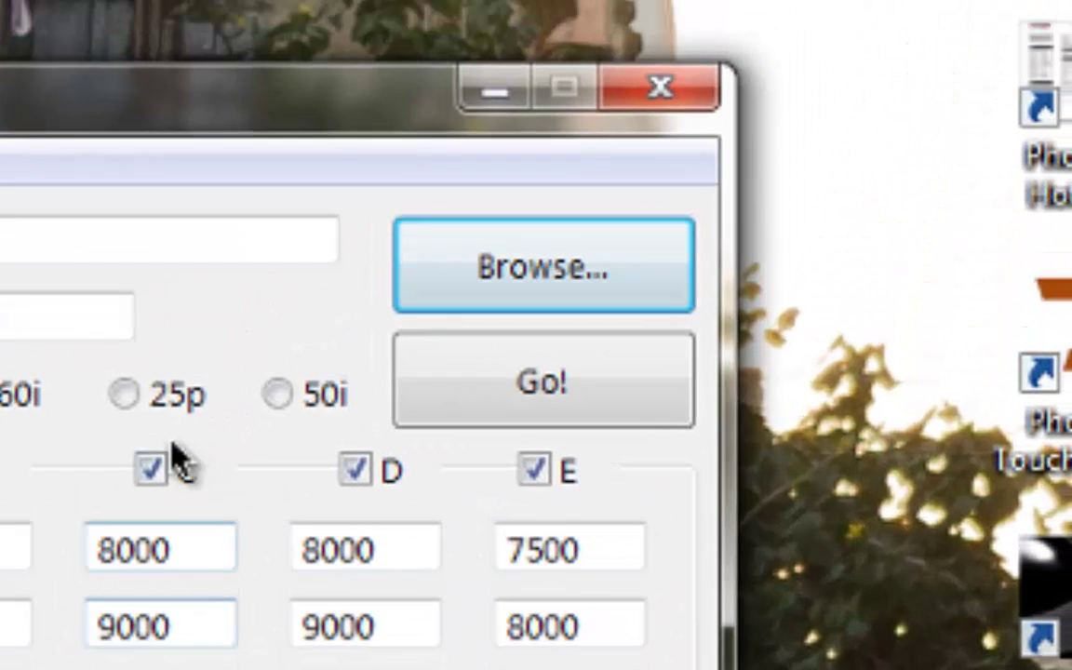
- Exclude encodes C and D from the comparison and include them again
click(157, 470)
click(351, 470)
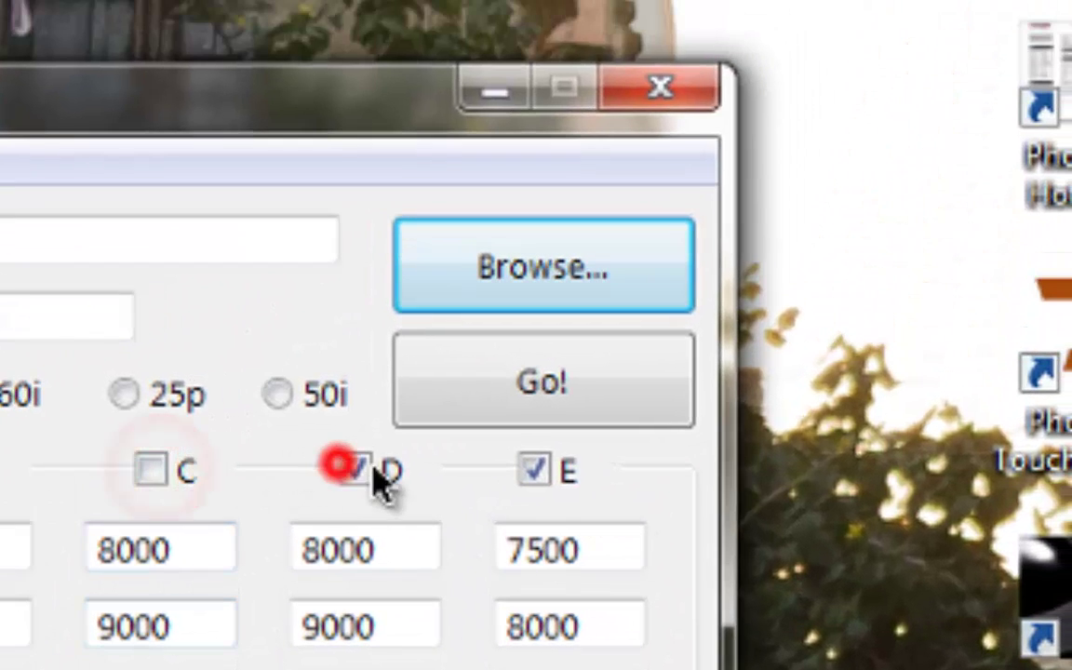
click(358, 473)
click(186, 470)
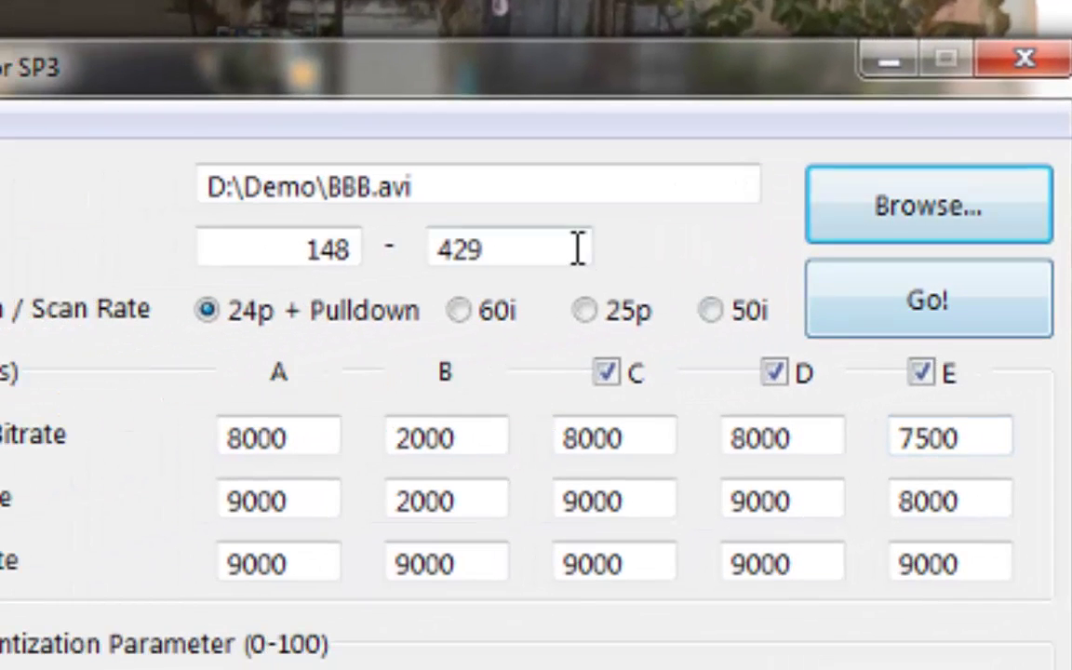
- Run the five-way encode comparison on frames 148 to 429 of BBB.avi
click(525, 253)
double_click(177, 249)
click(507, 248)
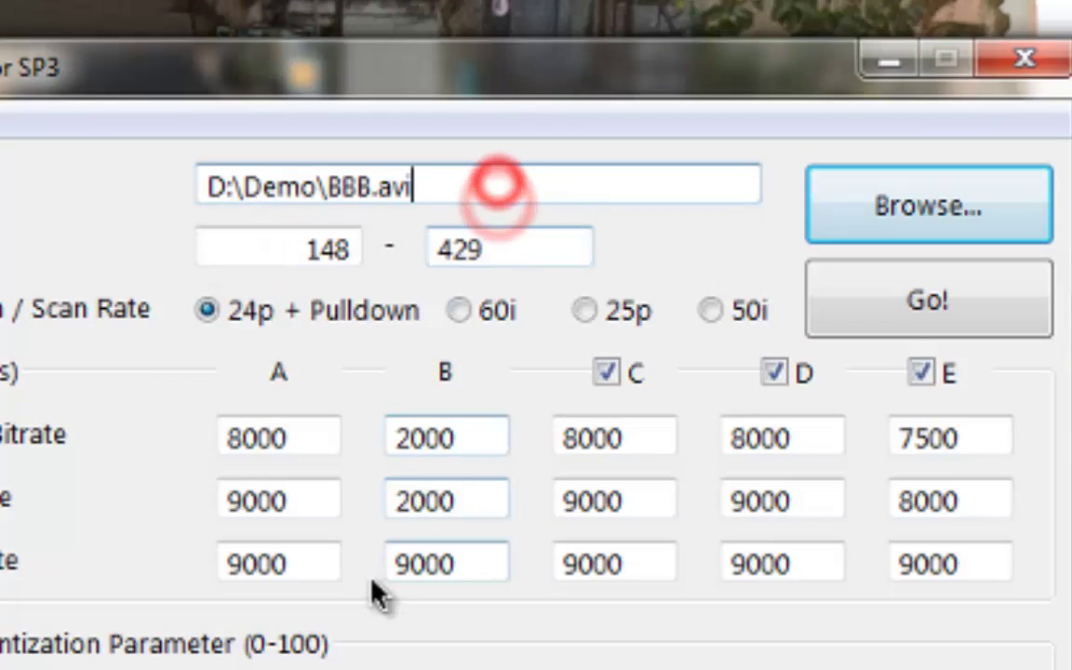
click(992, 300)
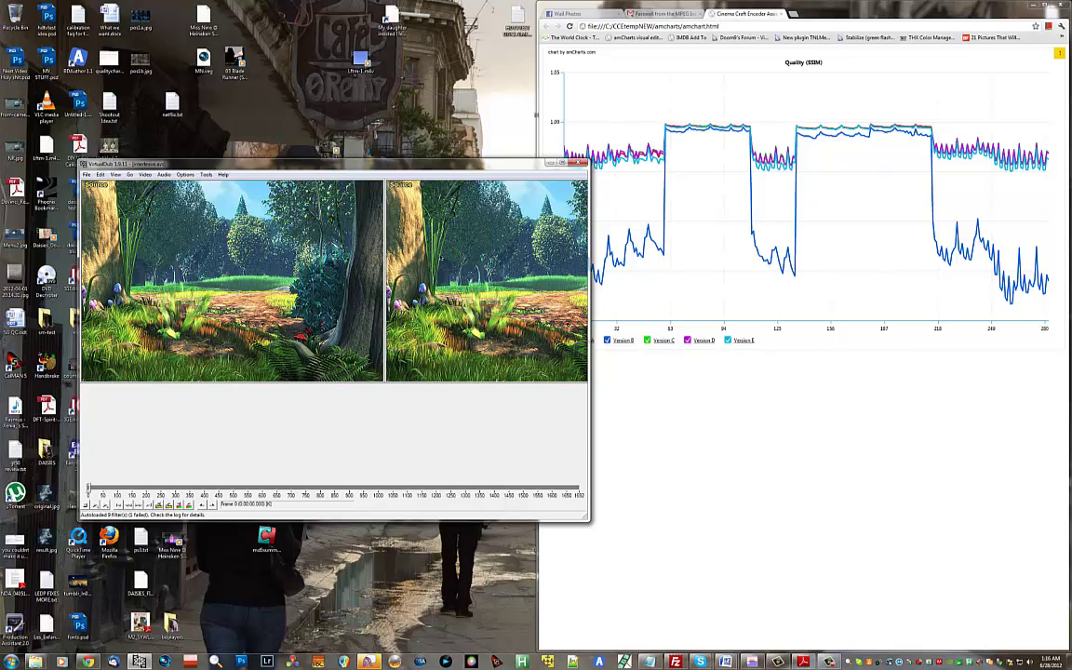
- Enlarge the input preview of interleave.avs in VirtualDub and reposition the window for a full view of the picture
drag(587, 520, 558, 535)
right_click(211, 197)
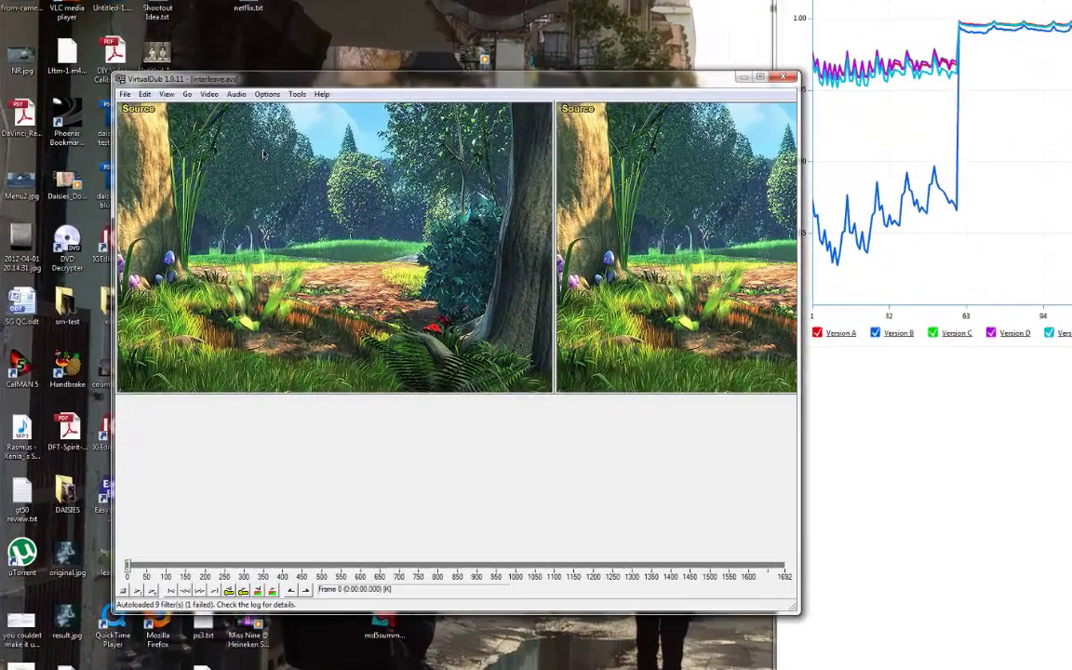
click(322, 271)
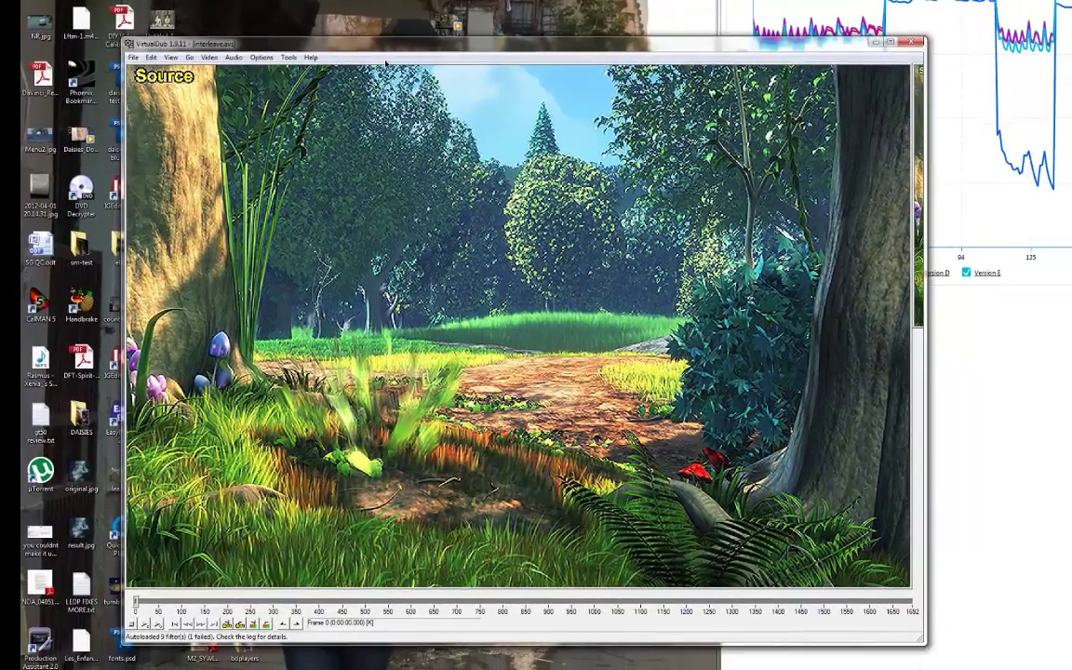
drag(349, 58, 316, 20)
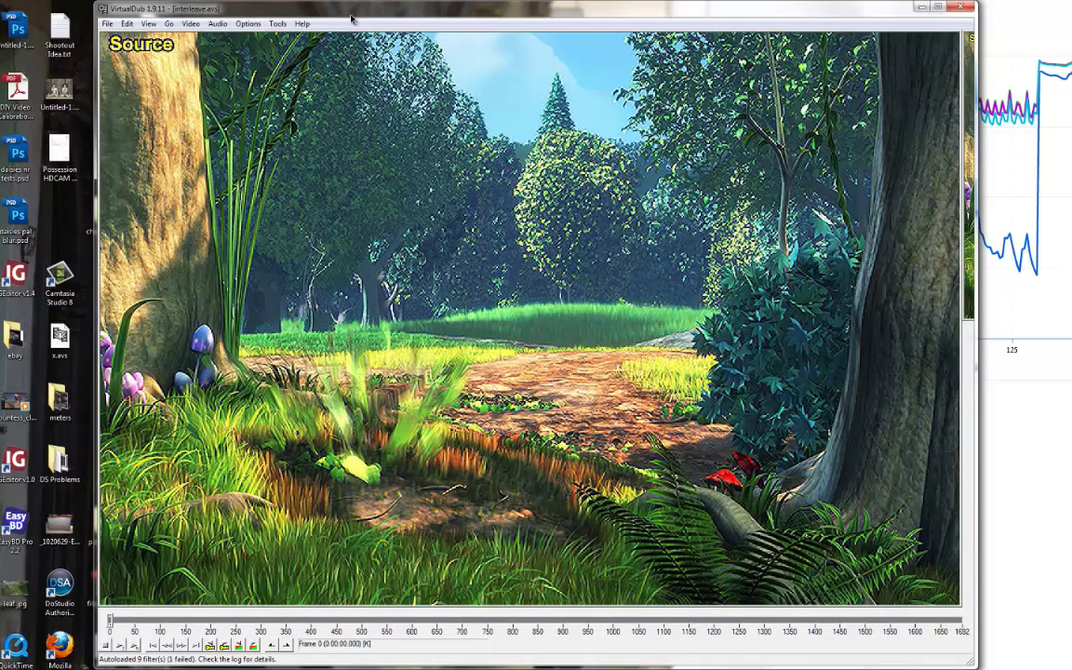
- Step frame by frame through the interleaved clip to compare the source with the encodes, and move ahead to about frame 187
key(Right)
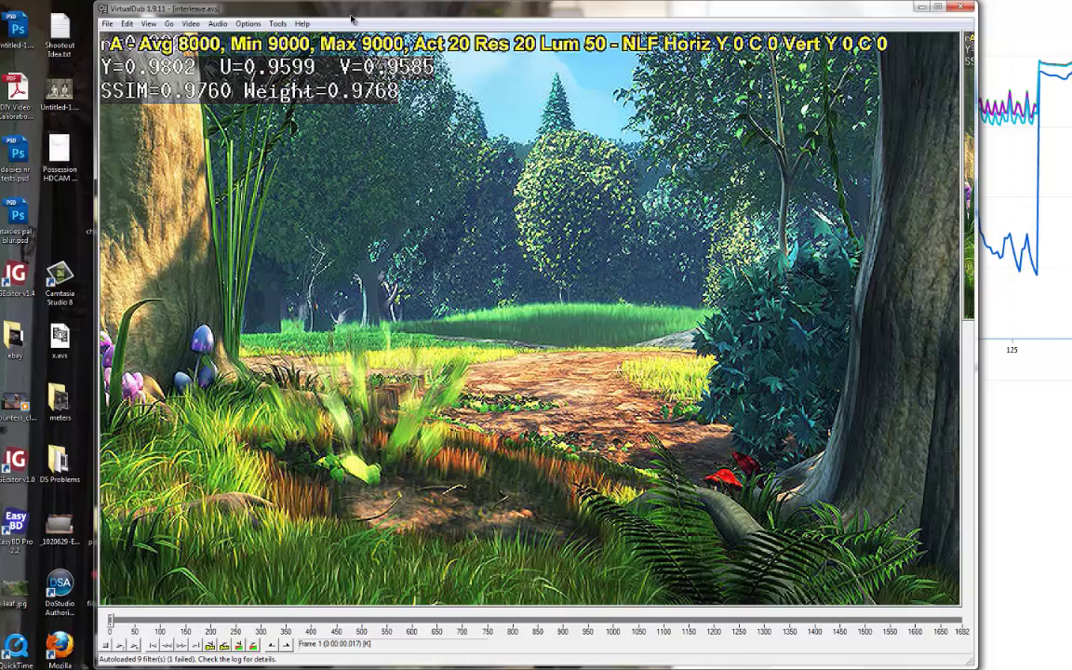
key(Right)
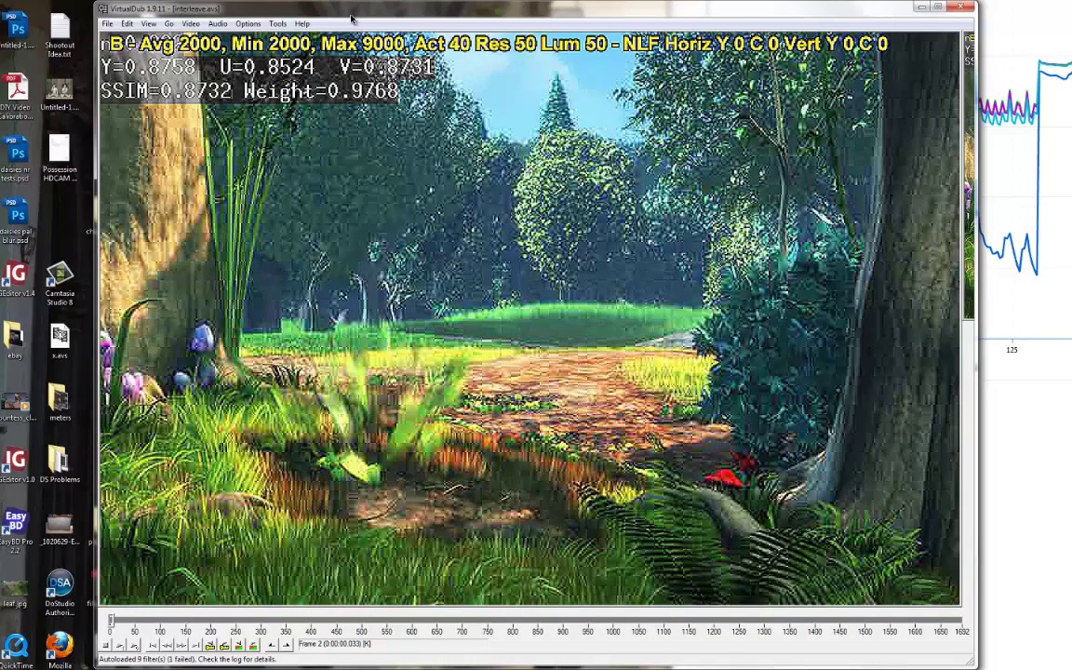
key(Right)
key(Right)
key(Right)
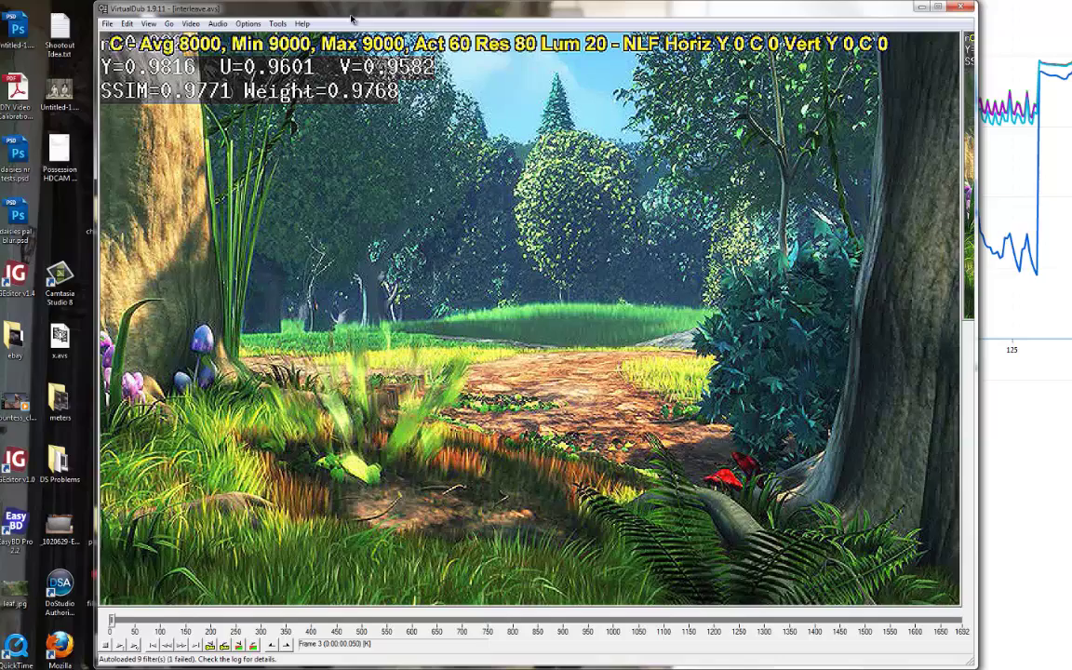
key(Right)
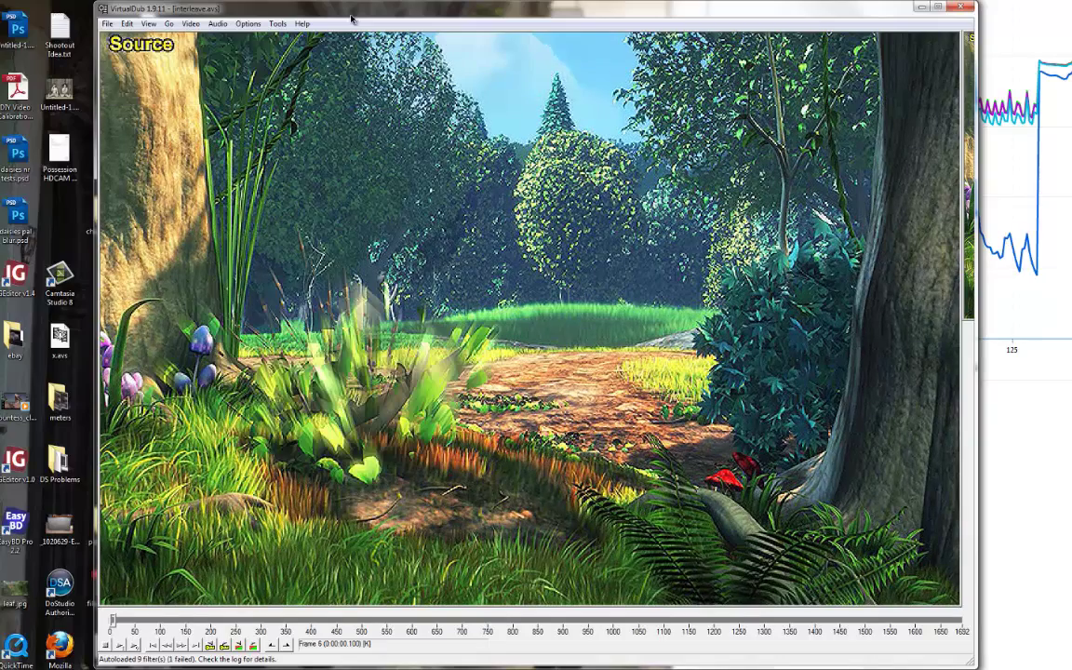
key(Right)
key(Right)
key(Right)
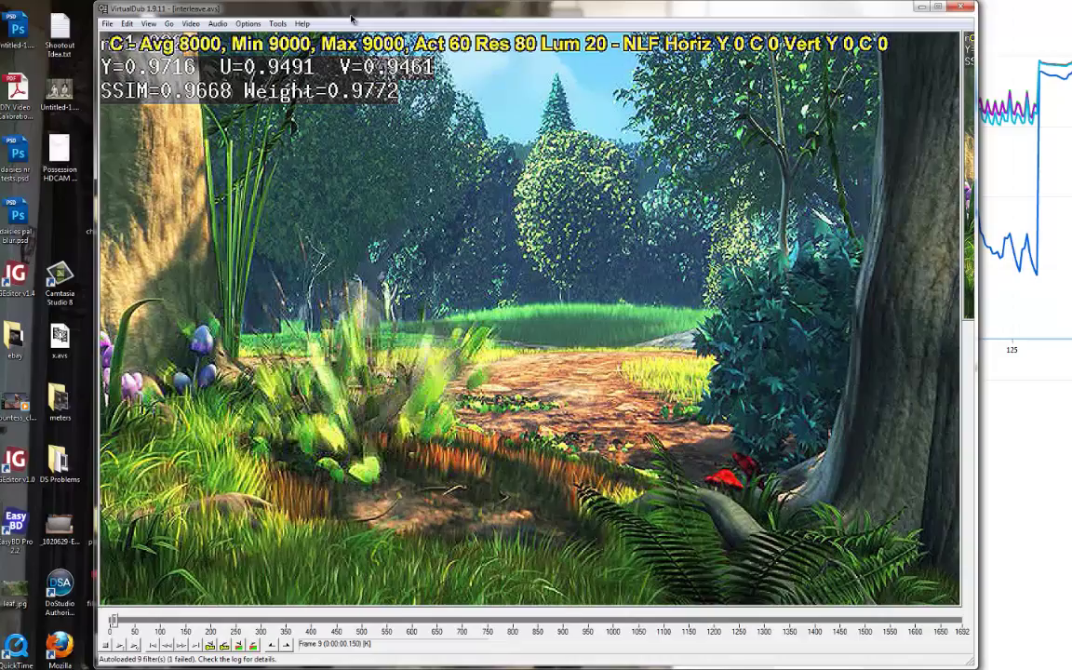
drag(113, 619, 212, 619)
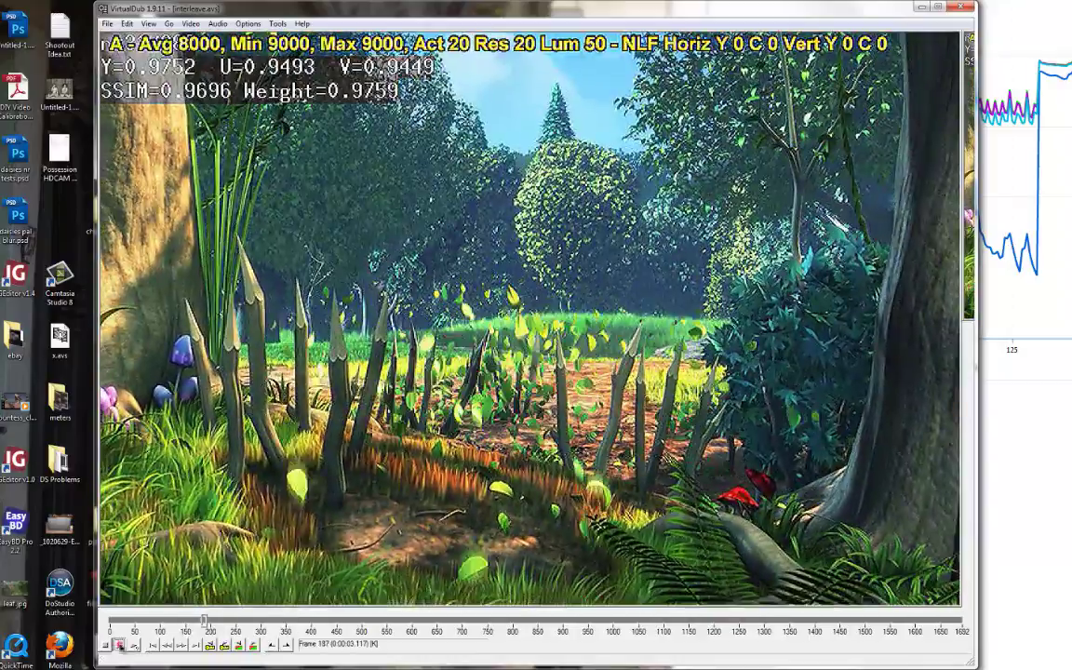
- Play the interleaved clip onward from frame 187, stop it, and move back to frame 241
click(119, 644)
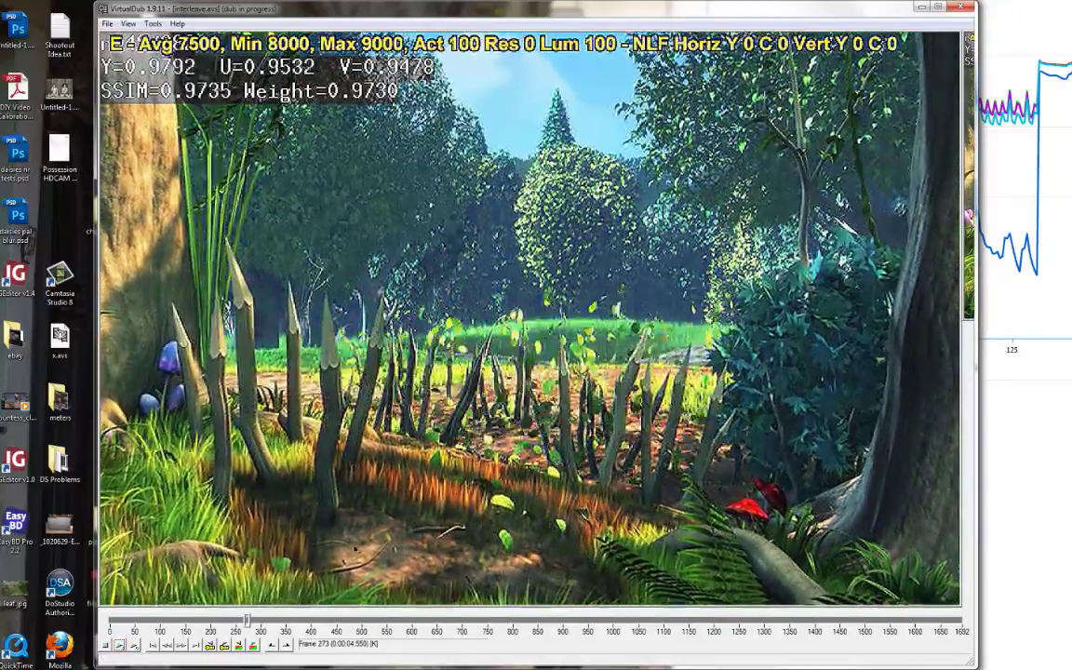
key(Escape)
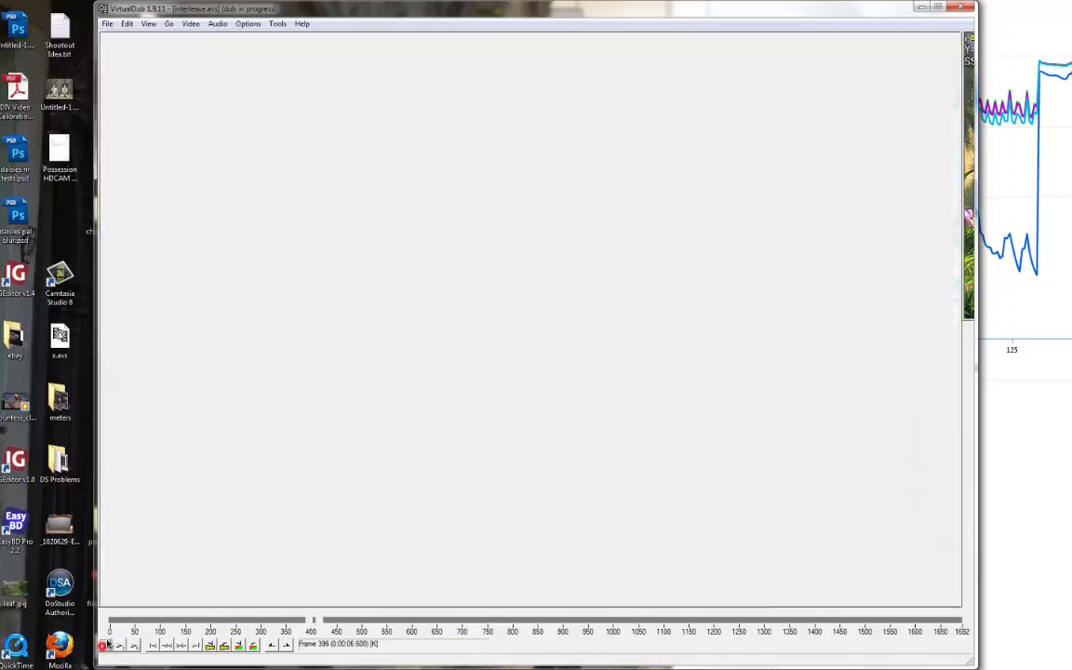
drag(317, 621, 231, 630)
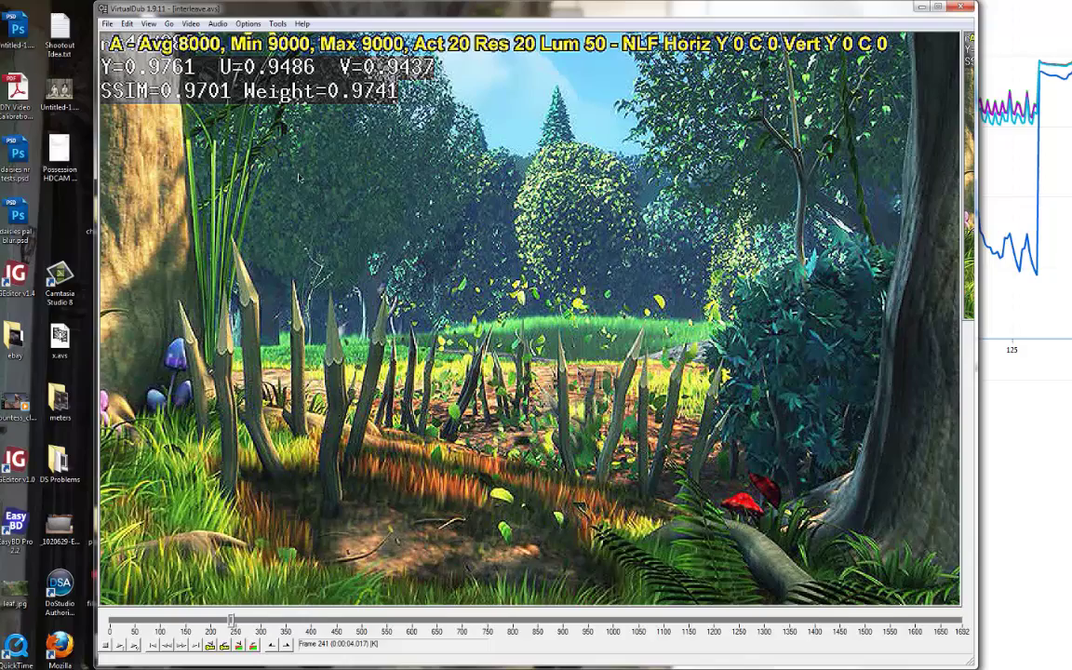
- Step frame by frame from frame 241 to frame 279 to compare the source with encodes A to E
key(Right)
key(Right)
key(Right)
key(Right)
key(Right)
key(Right)
key(Right)
key(Right)
key(Right)
key(Right)
key(Right)
key(Right)
key(Right)
key(Right)
key(Right)
key(Right)
key(Right)
key(Right)
key(Right)
key(Right)
key(Right)
key(Right)
key(Right)
key(Right)
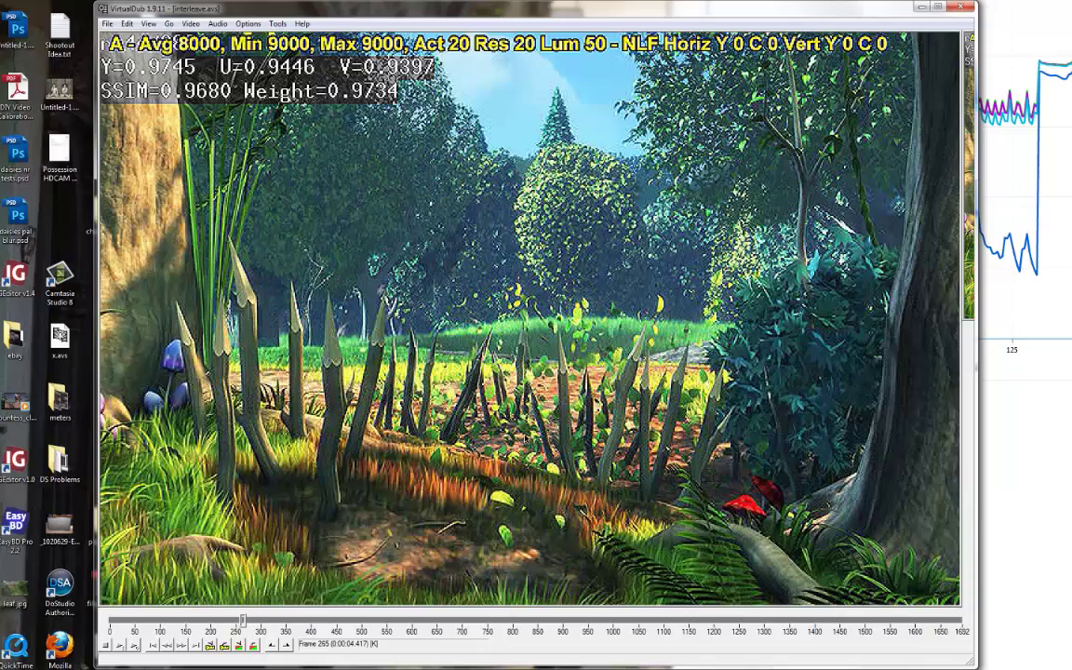
key(Right)
key(Right)
key(Right)
key(Right)
key(Right)
key(Right)
key(Right)
key(Right)
key(Right)
key(Right)
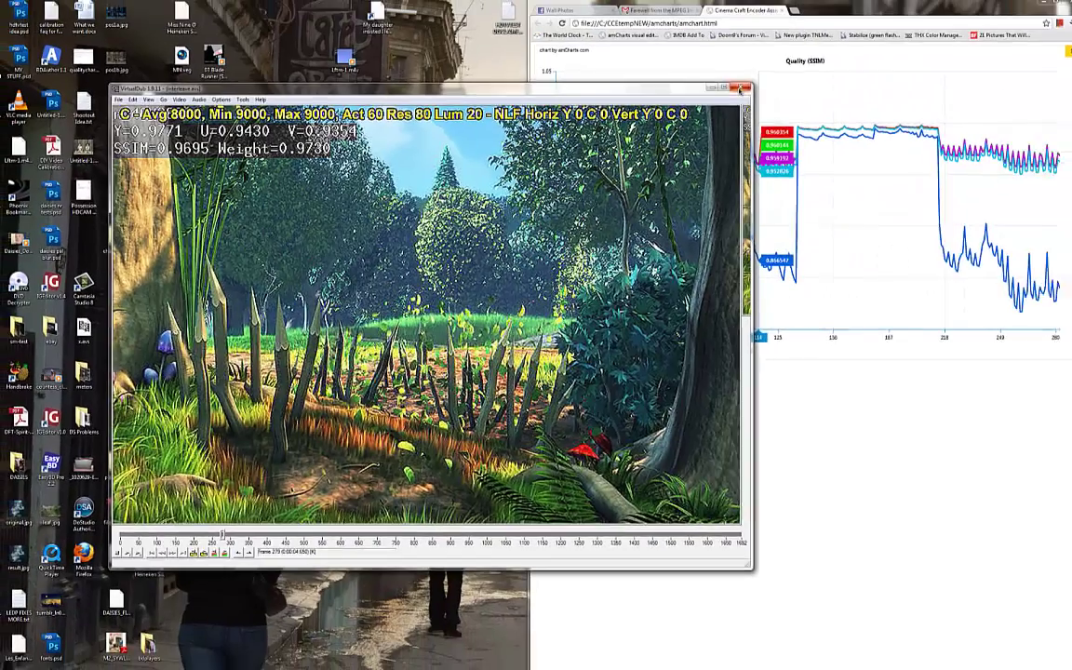
- Close the interleaved clip's viewer and reopen the last comparison from CCE Assist for a brief look
click(741, 89)
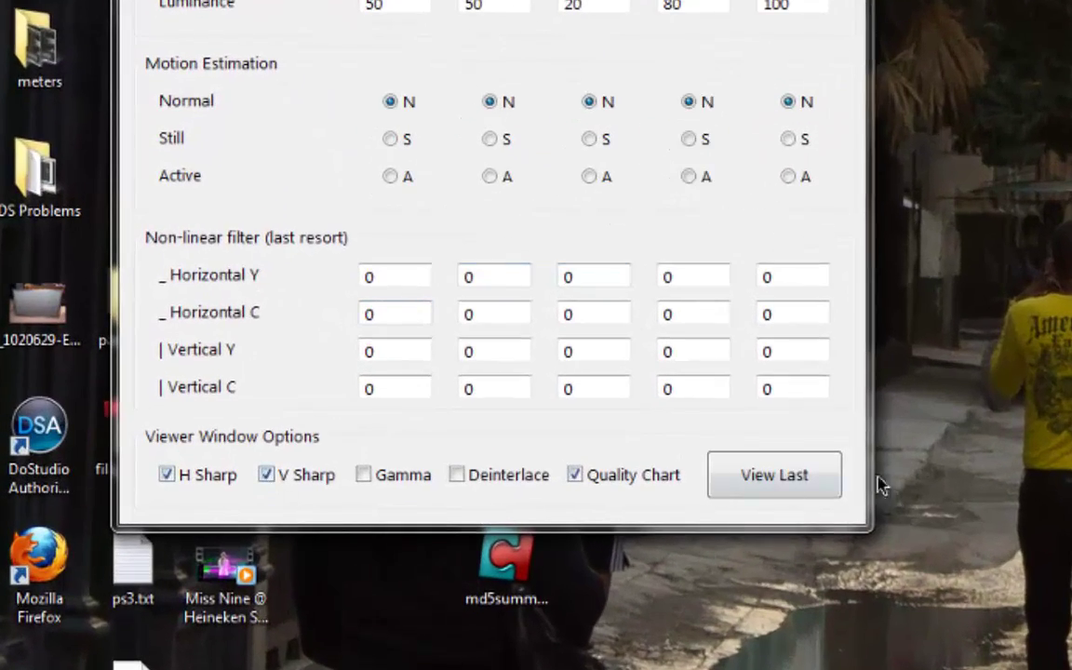
click(370, 509)
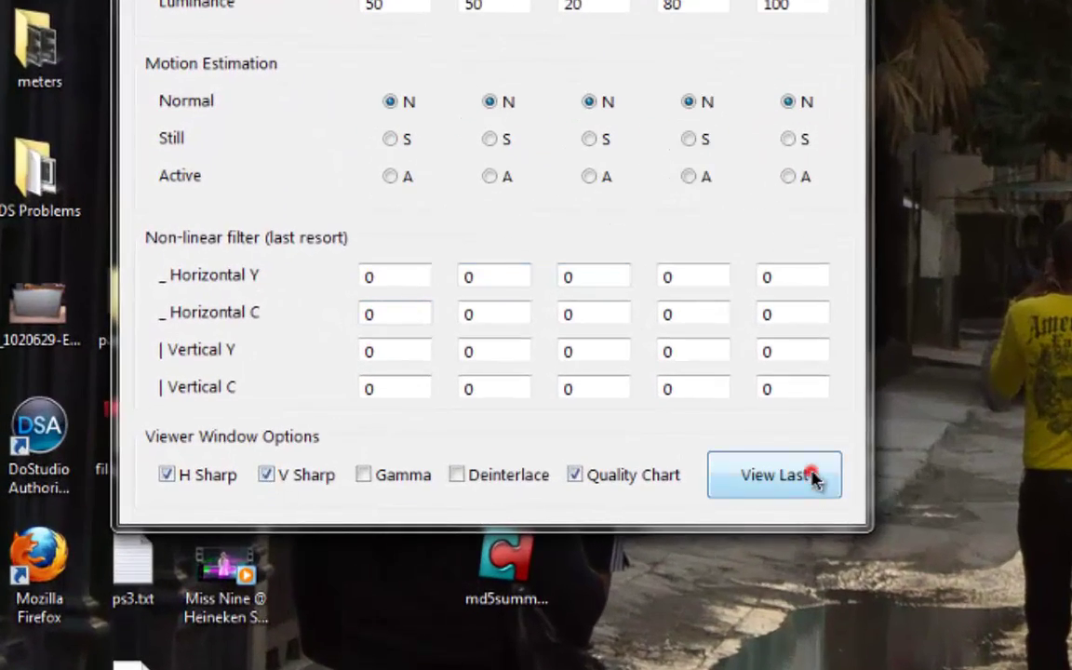
click(779, 470)
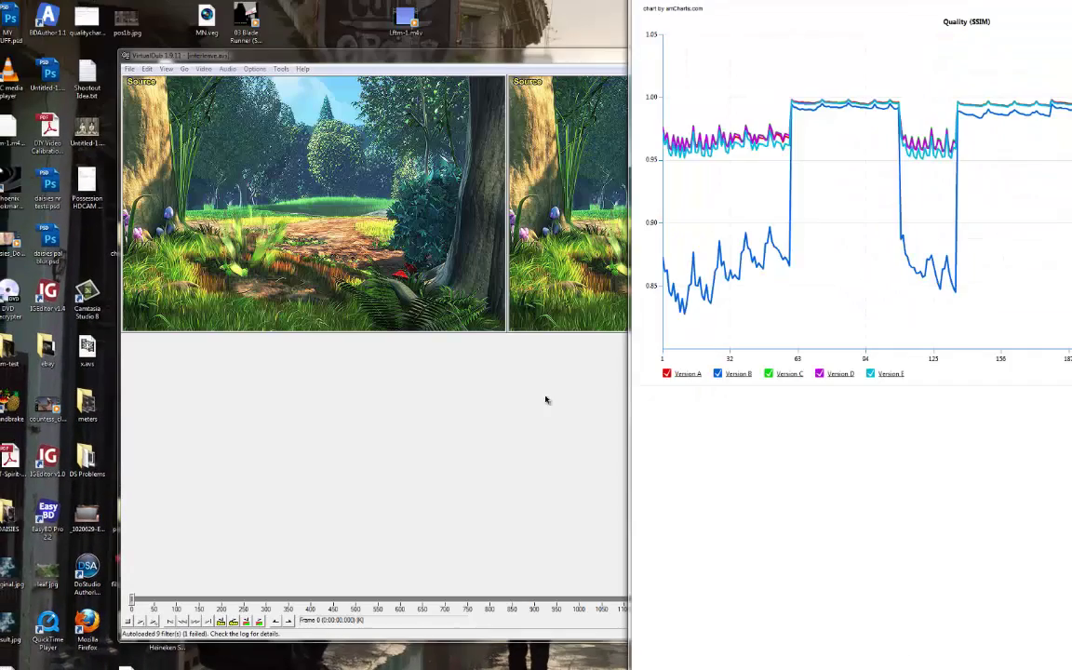
click(474, 389)
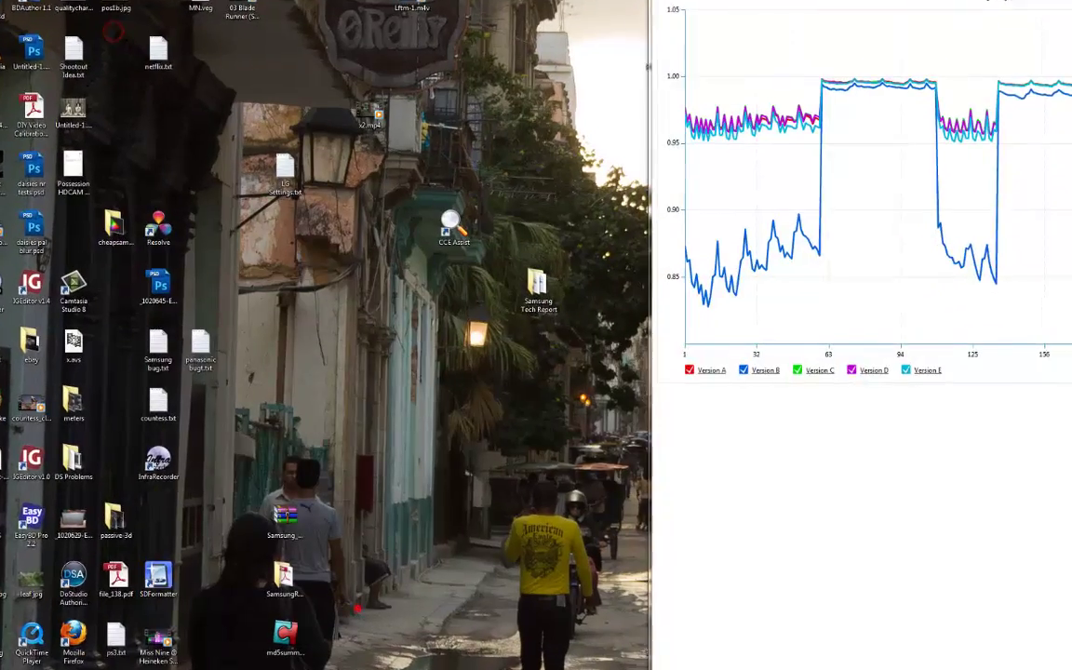
- Relaunch CCE Assist and view the last comparison with the Gamma viewer option enabled
double_click(451, 225)
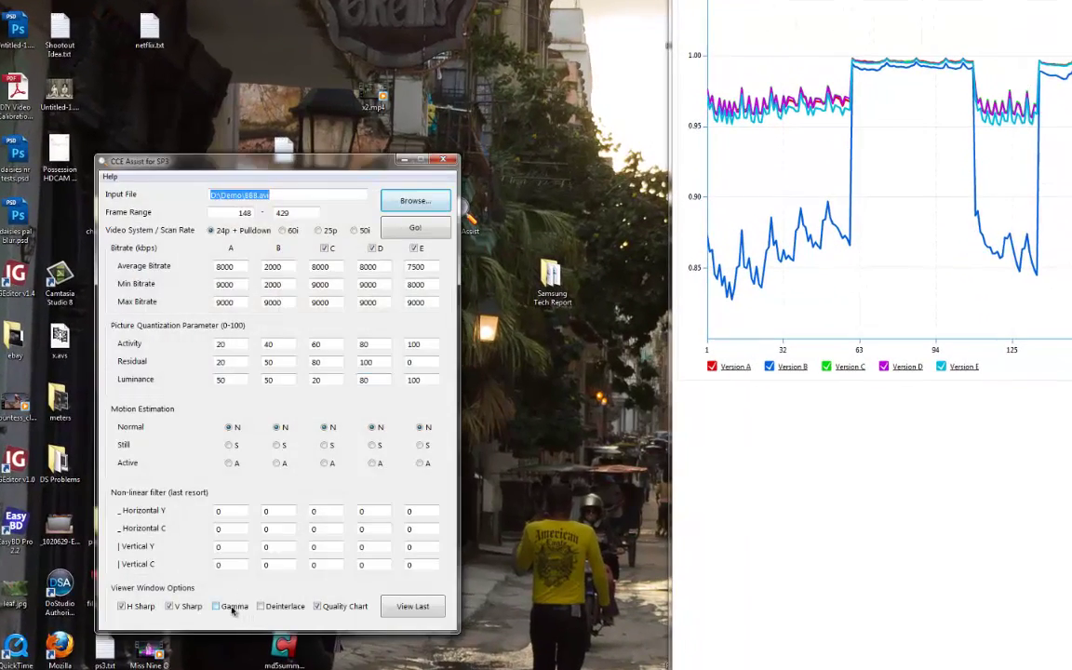
click(232, 607)
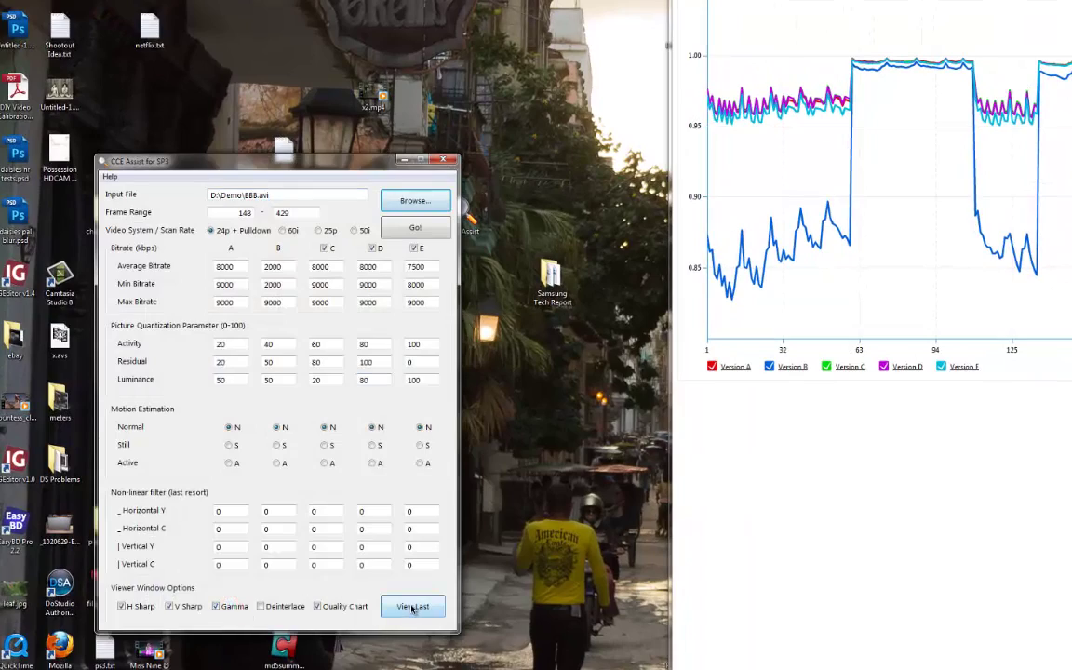
click(413, 608)
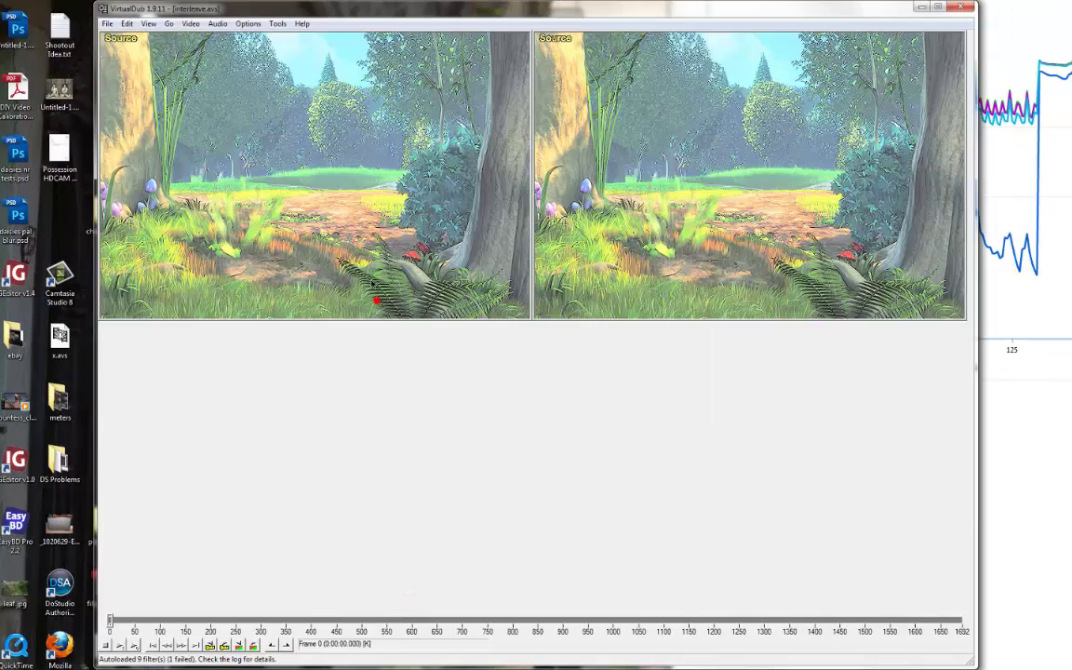
- Enlarge the input preview of the gamma-adjusted interleave.avs and scrub ahead through the clip
right_click(377, 300)
click(339, 291)
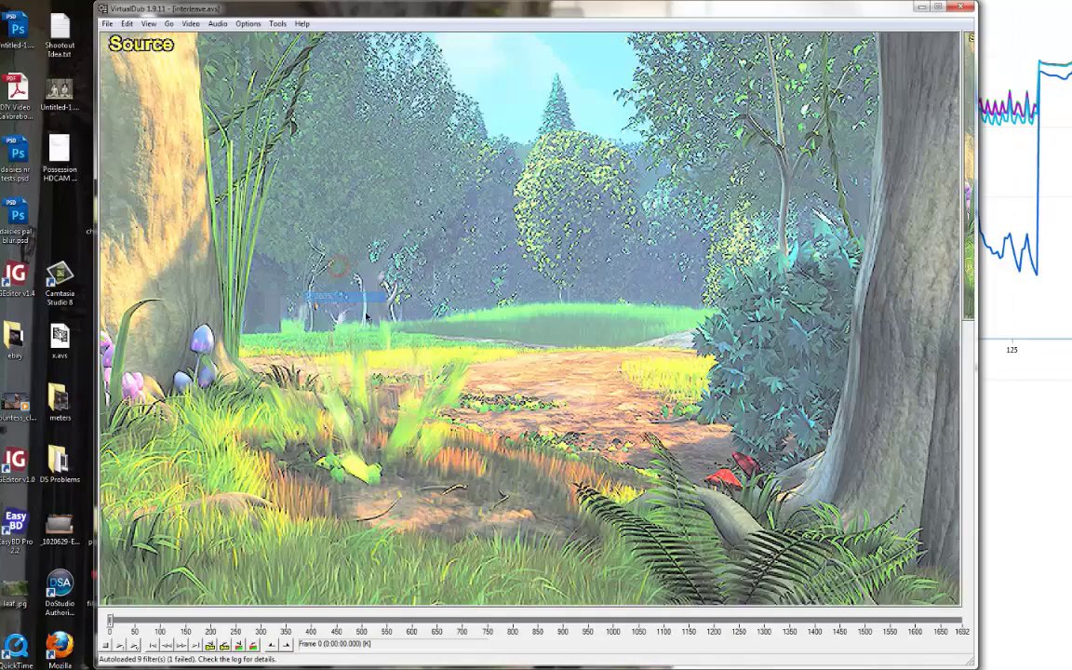
drag(113, 621, 483, 622)
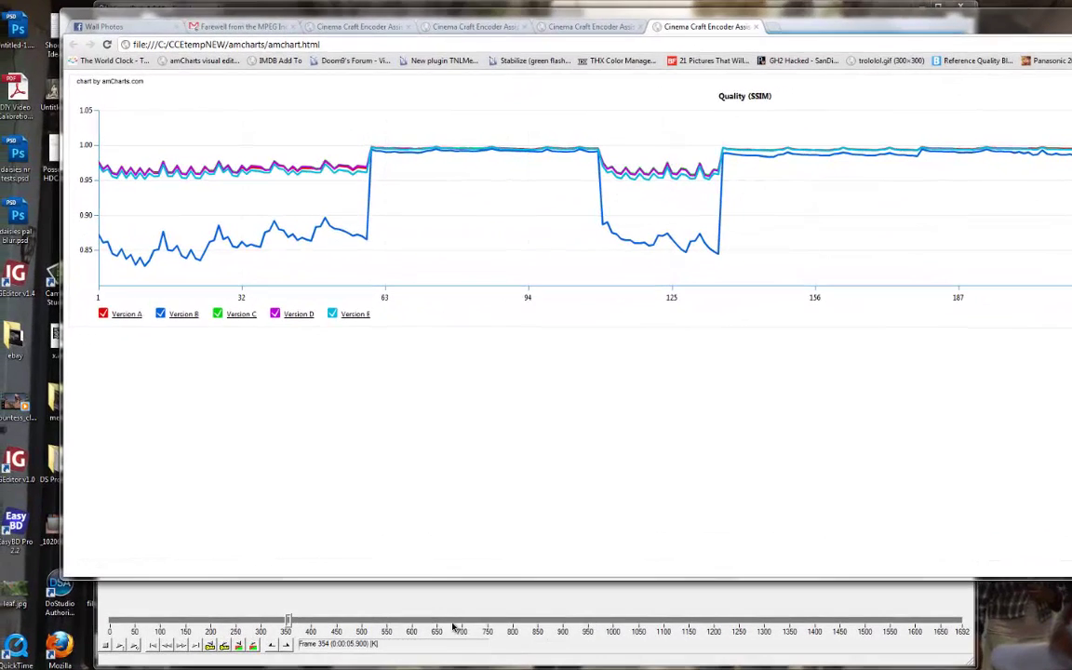
- Switch back to VirtualDub, enlarge the input preview, and step through the frames after 354 to compare source and encodes
click(388, 643)
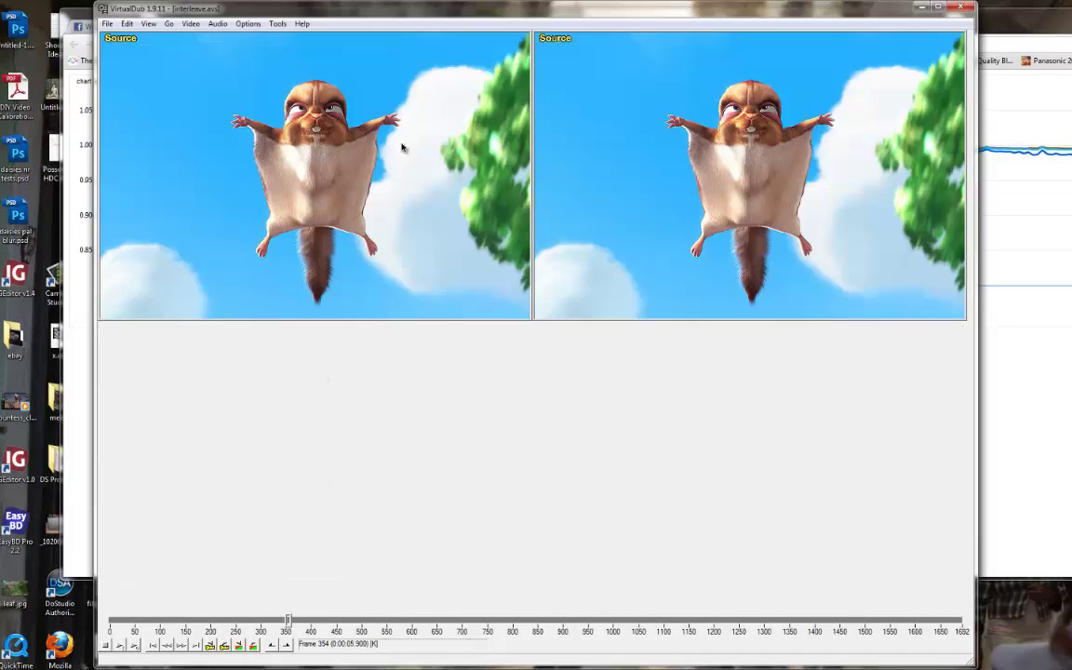
right_click(285, 104)
click(327, 224)
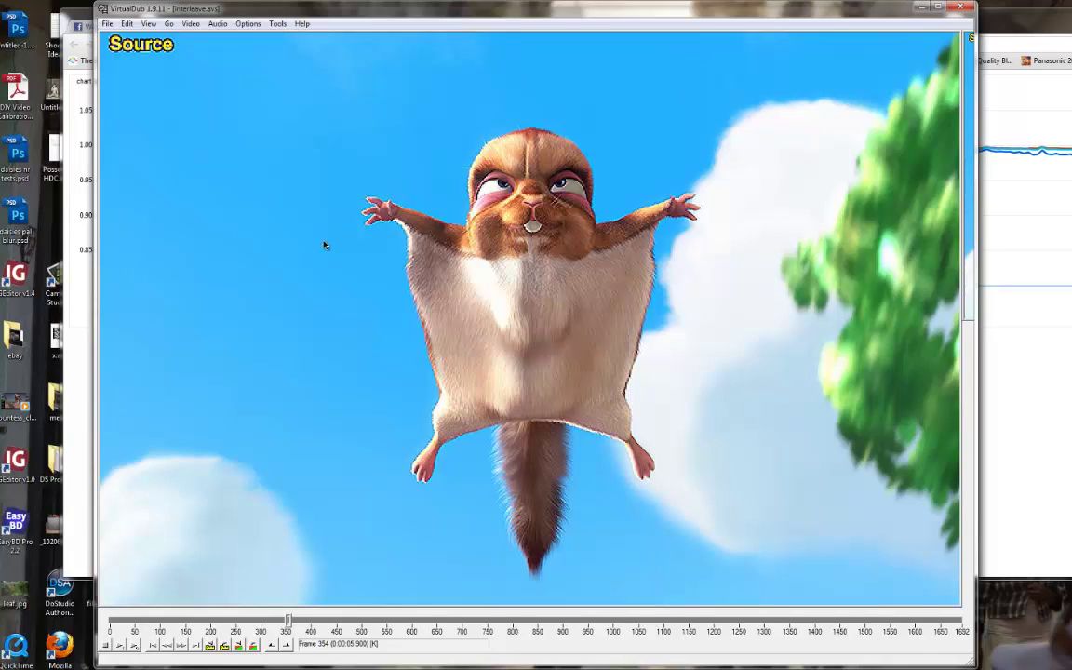
key(Right)
key(Right)
key(Right)
key(Left)
key(Left)
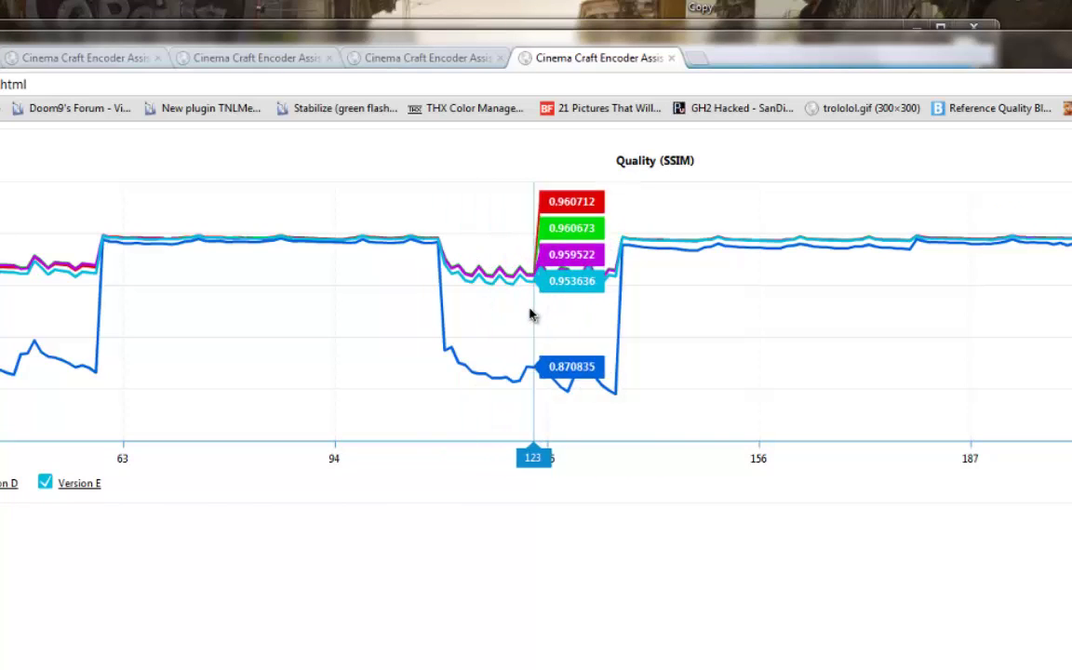
- Zoom the Quality (SSIM) chart to about frames 104 to 141 and switch version lines off and on again
drag(406, 271, 658, 298)
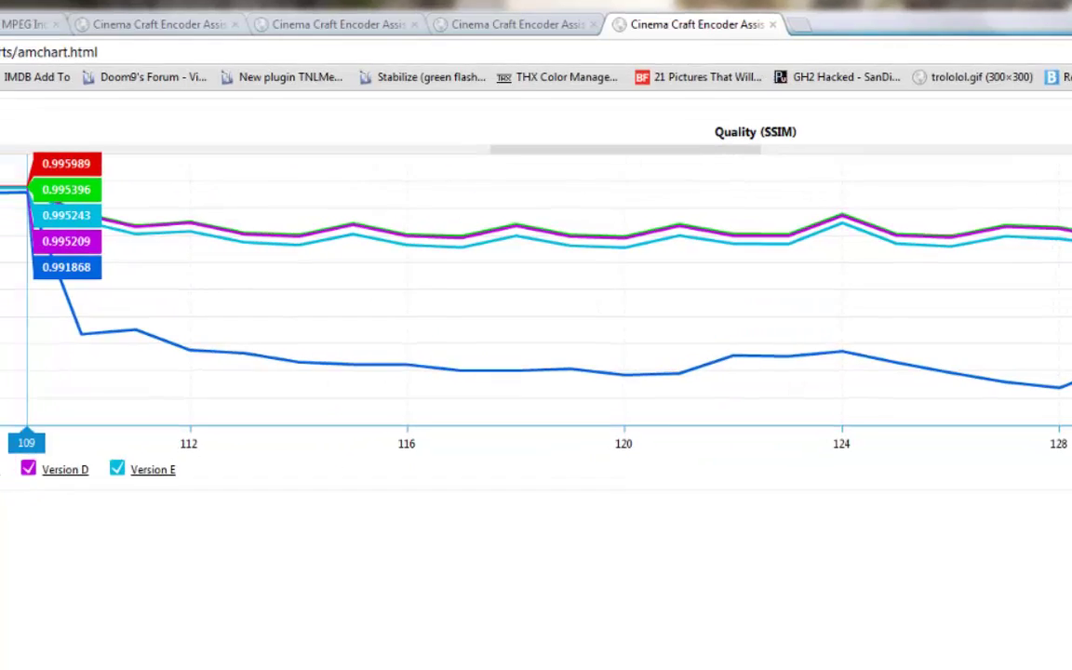
click(132, 407)
click(132, 408)
click(239, 408)
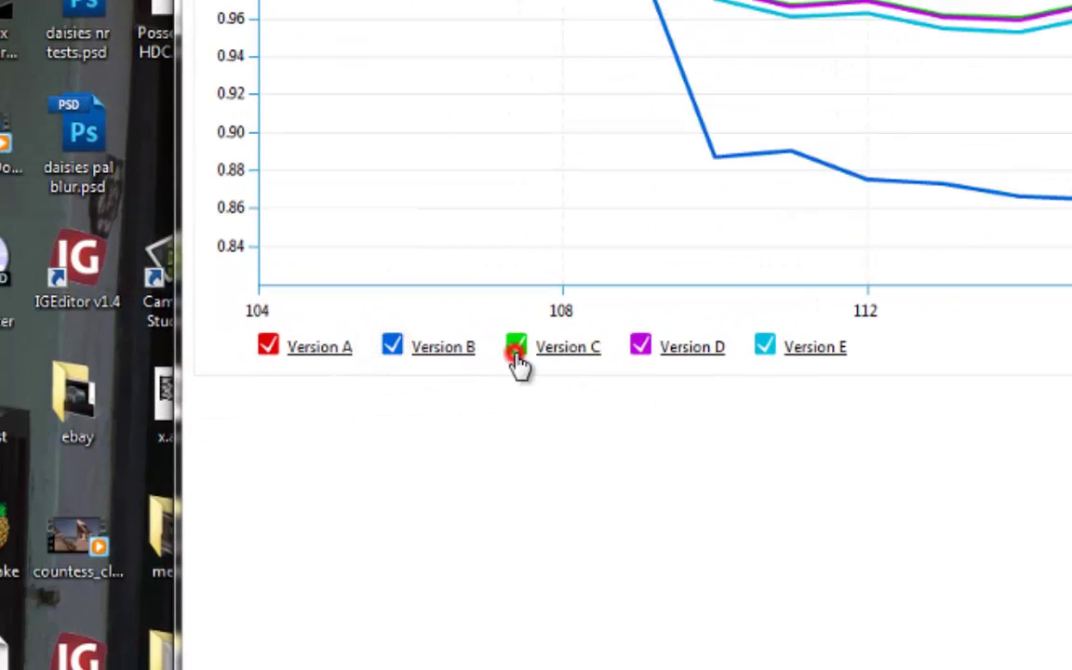
click(651, 548)
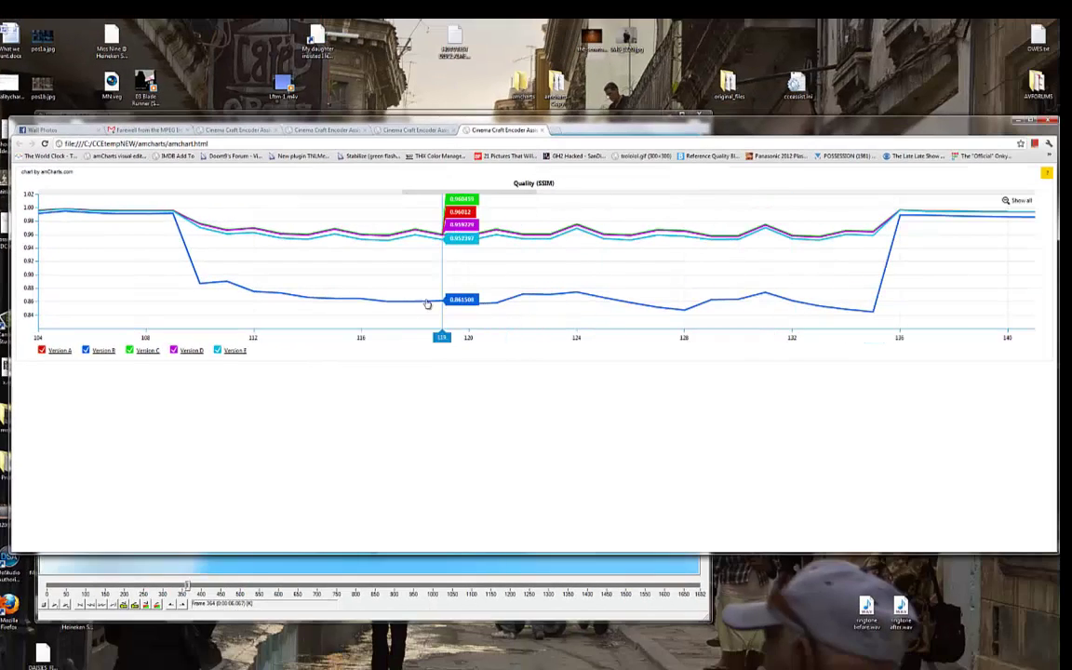
- Hide Versions B and E in the SSIM chart and zoom in to frames 116 to 121
click(85, 351)
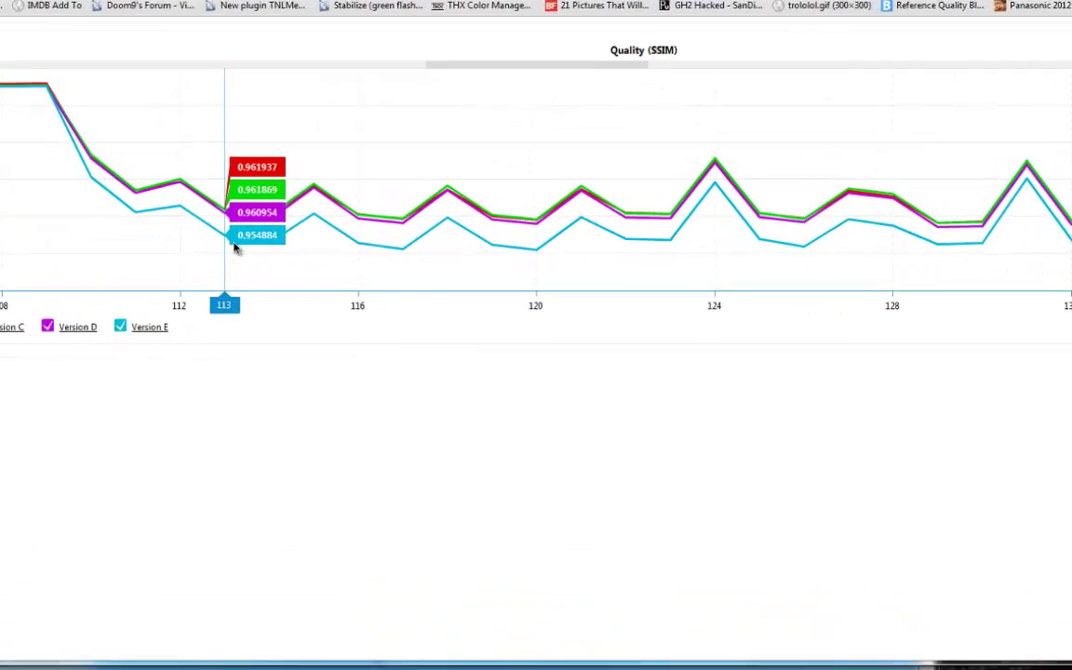
click(62, 316)
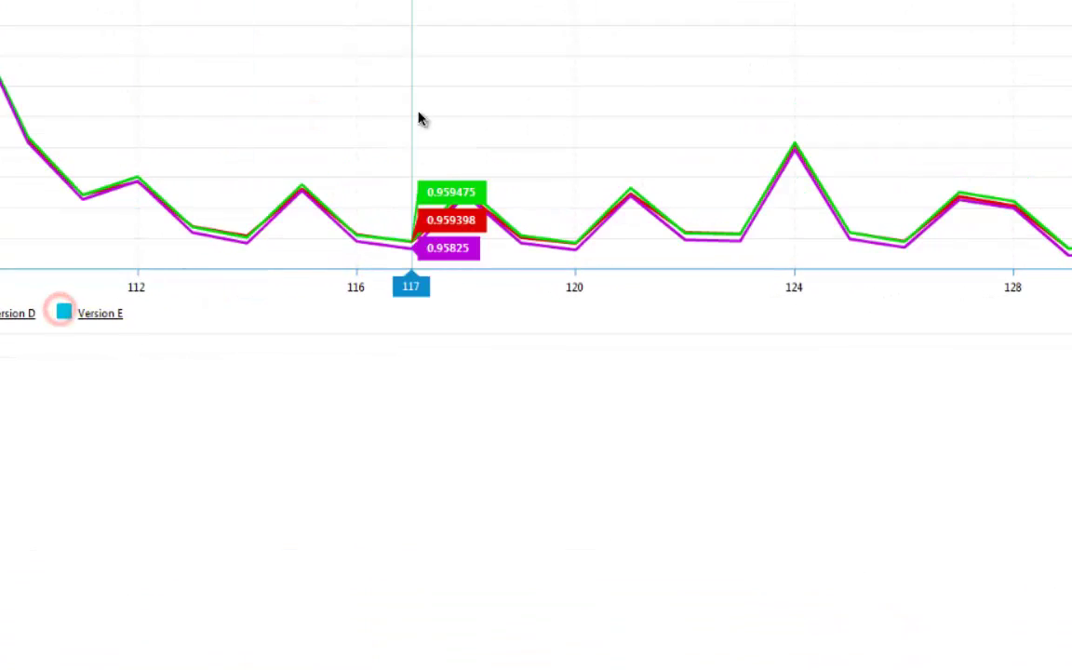
drag(201, 58, 783, 113)
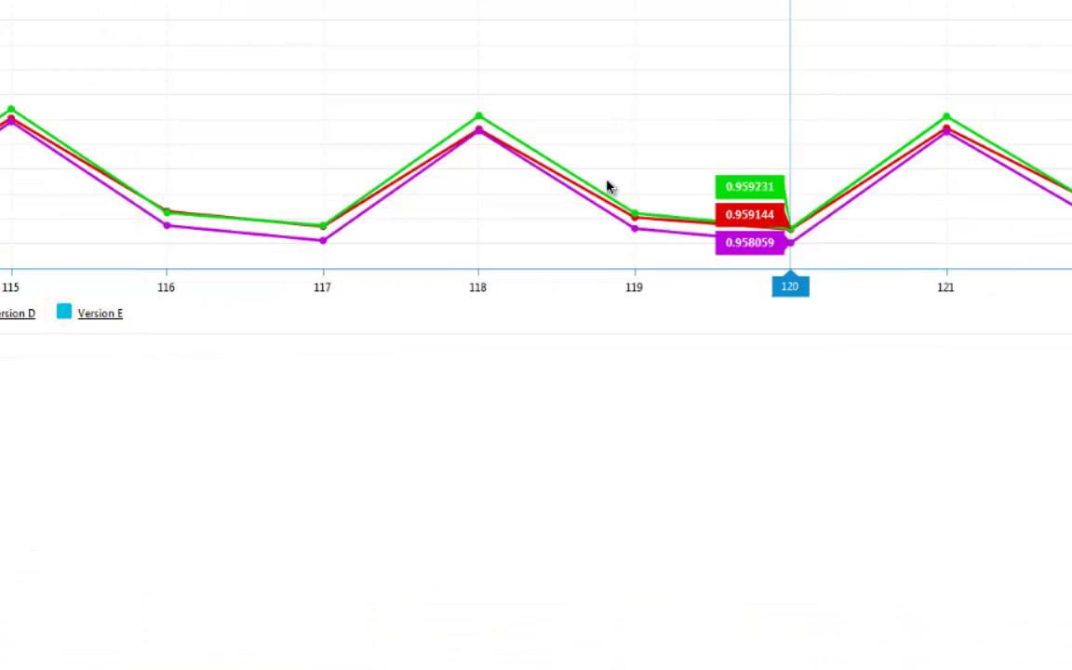
mouse_move(224, 89)
mouse_down()
mouse_move(892, 137)
mouse_move(898, 126)
mouse_up()
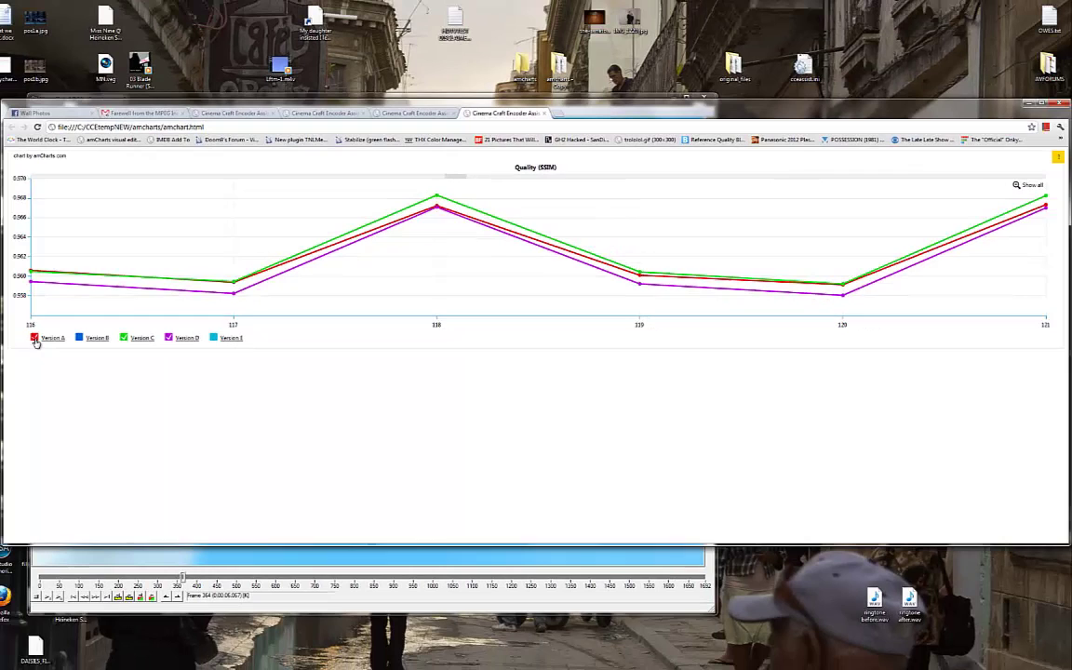
- Hide Versions A and D so that only Version C is plotted, and show the chart's full frame range
click(34, 338)
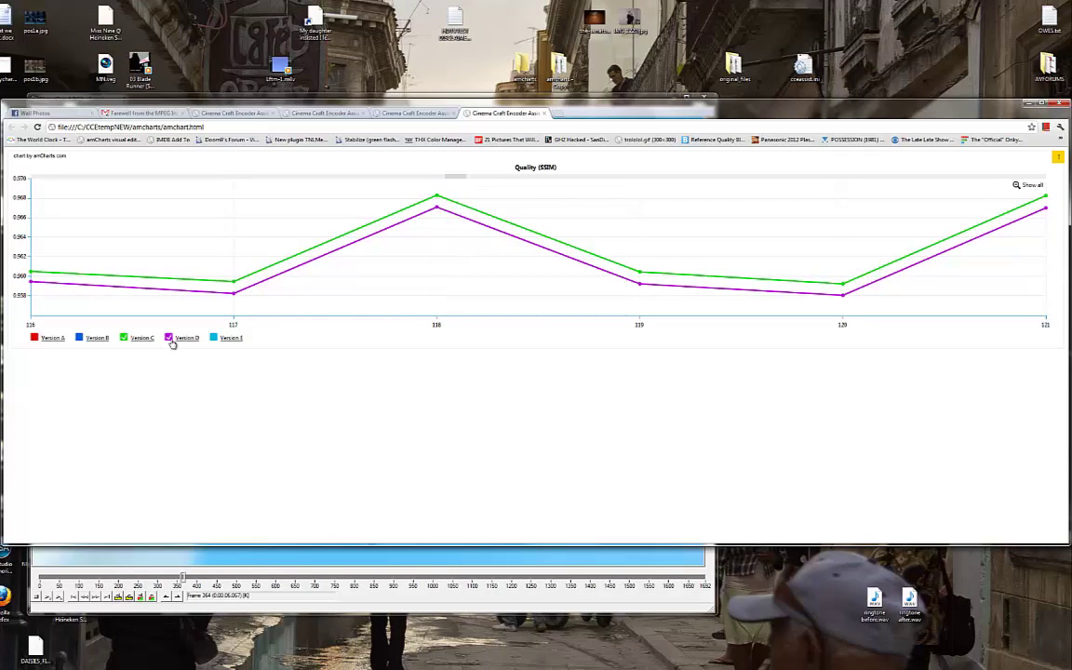
click(172, 340)
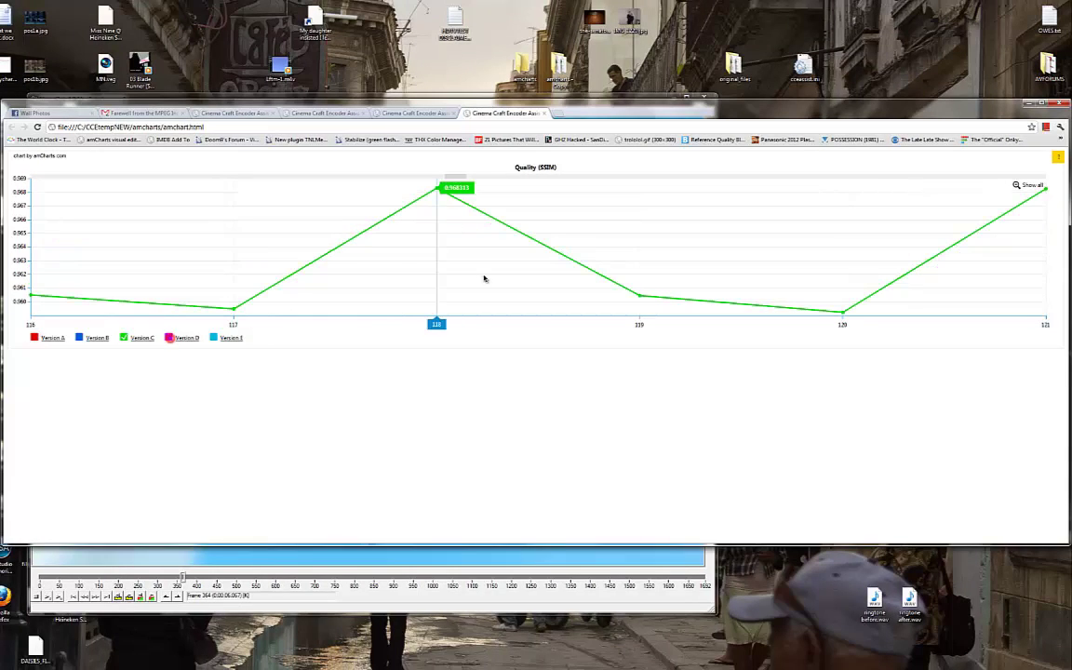
click(1027, 185)
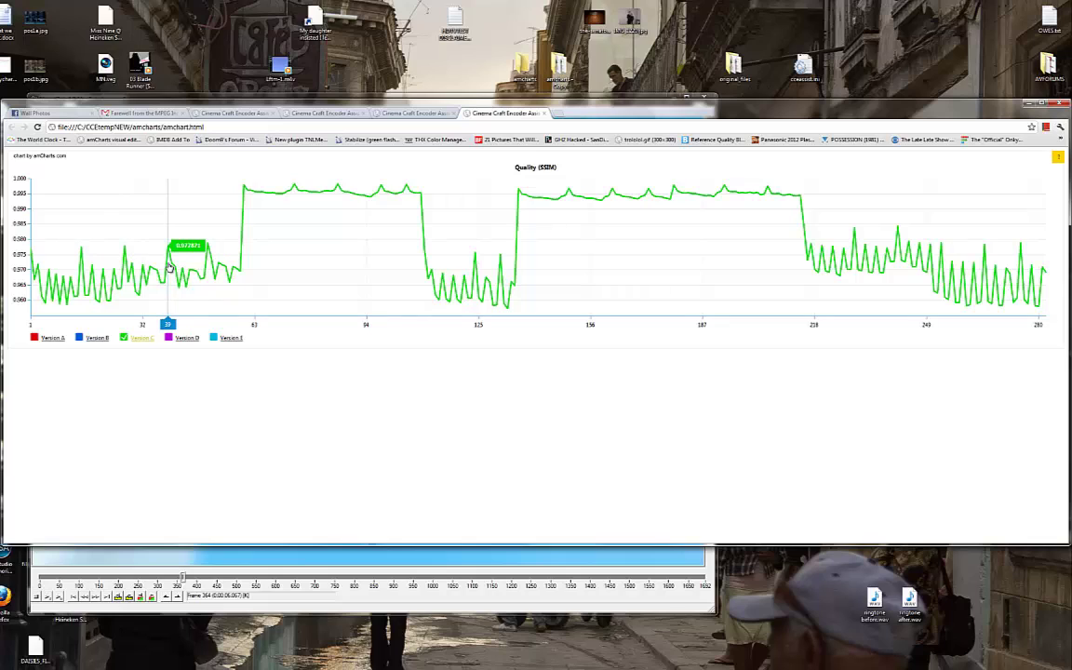
- Show Versions A and D in the SSIM chart again, switching Version B on and off in between
click(35, 338)
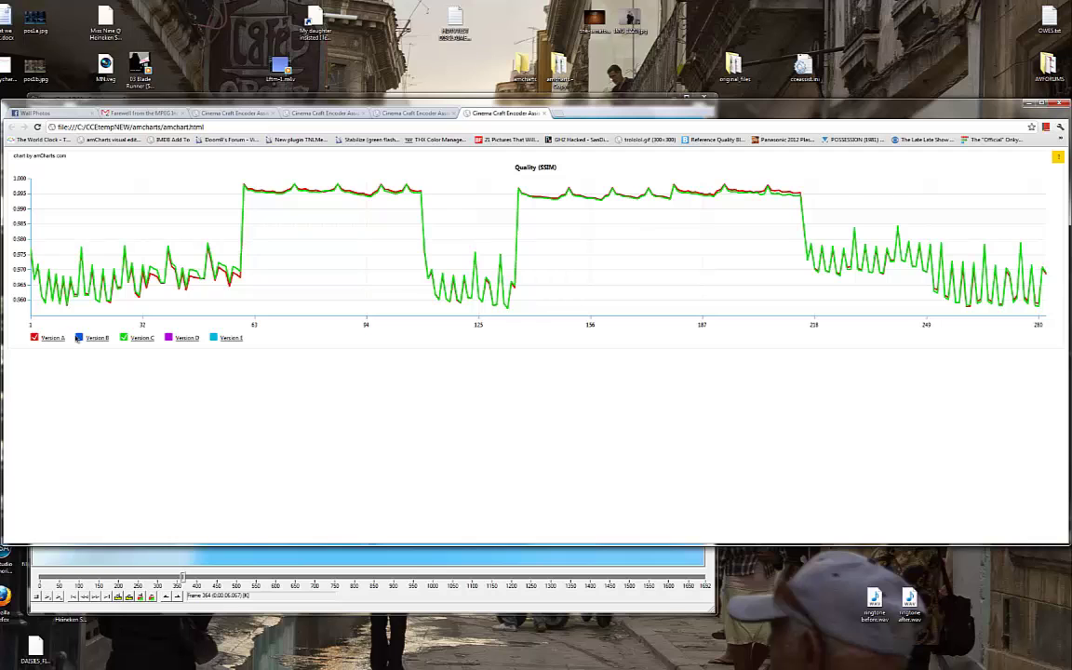
click(80, 338)
click(80, 338)
click(170, 338)
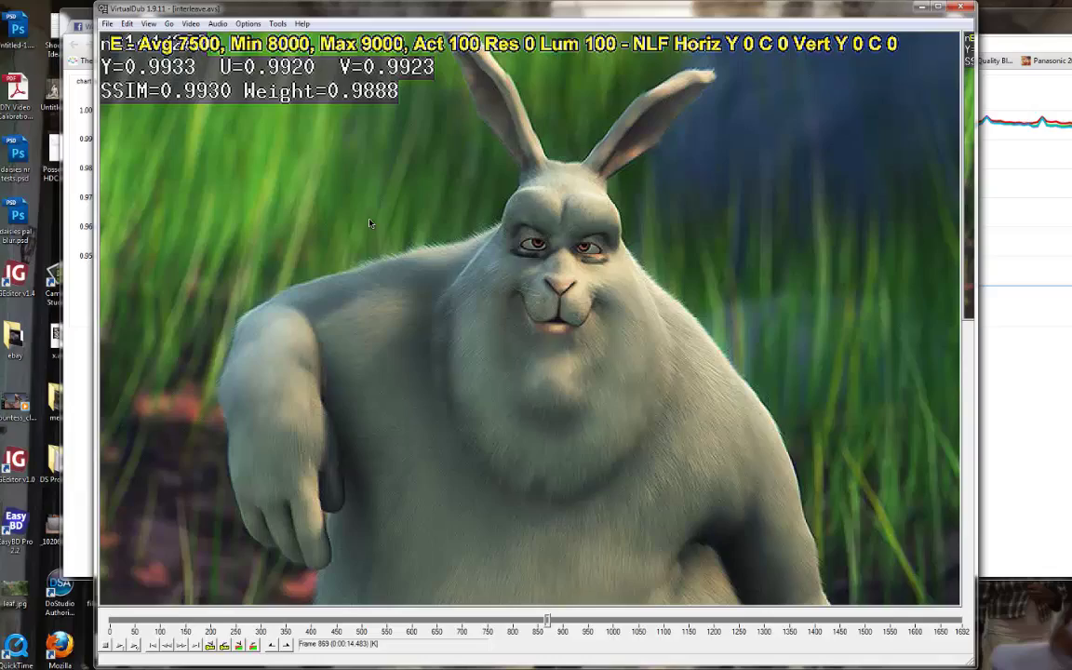
- Move ahead in the interleaved clip and step through the encodes to encode E at frame 1427
drag(546, 622, 827, 627)
key(Right)
key(Right)
key(Right)
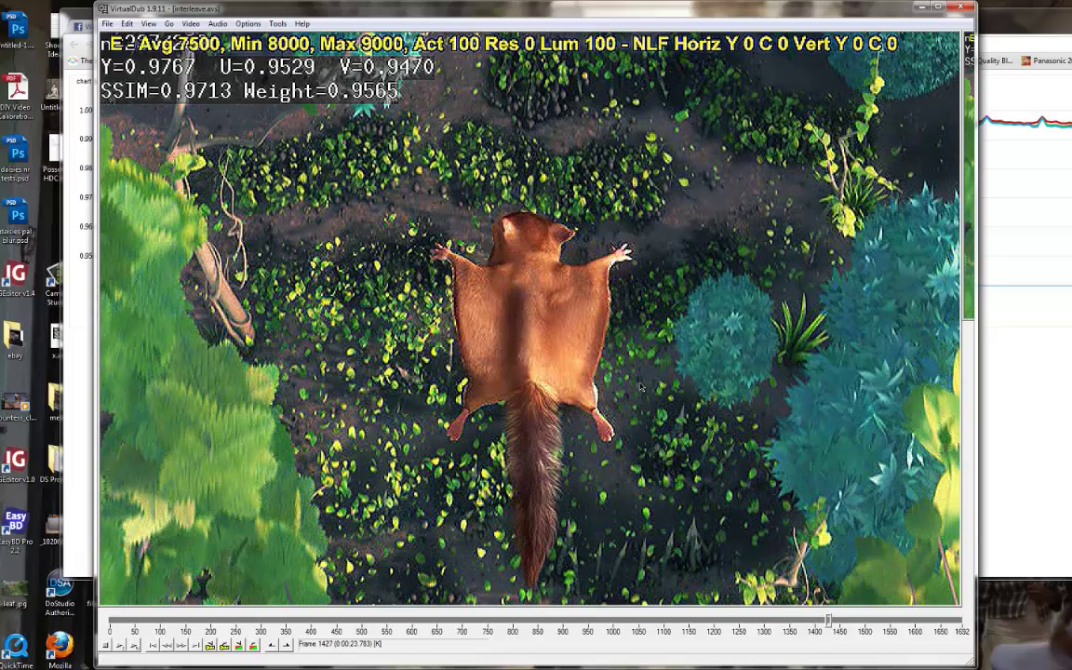